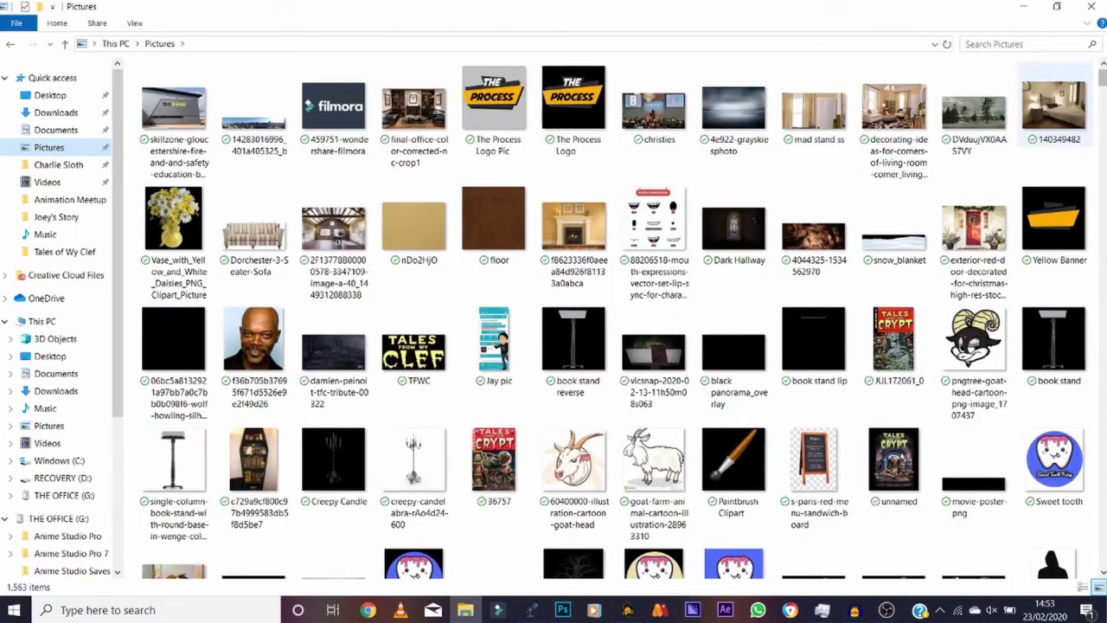
# Step: Open the 140349482 bedroom photo in Photoshop and convert its locked Background into the regular layer Layer 0
pyautogui.click(1053, 104)
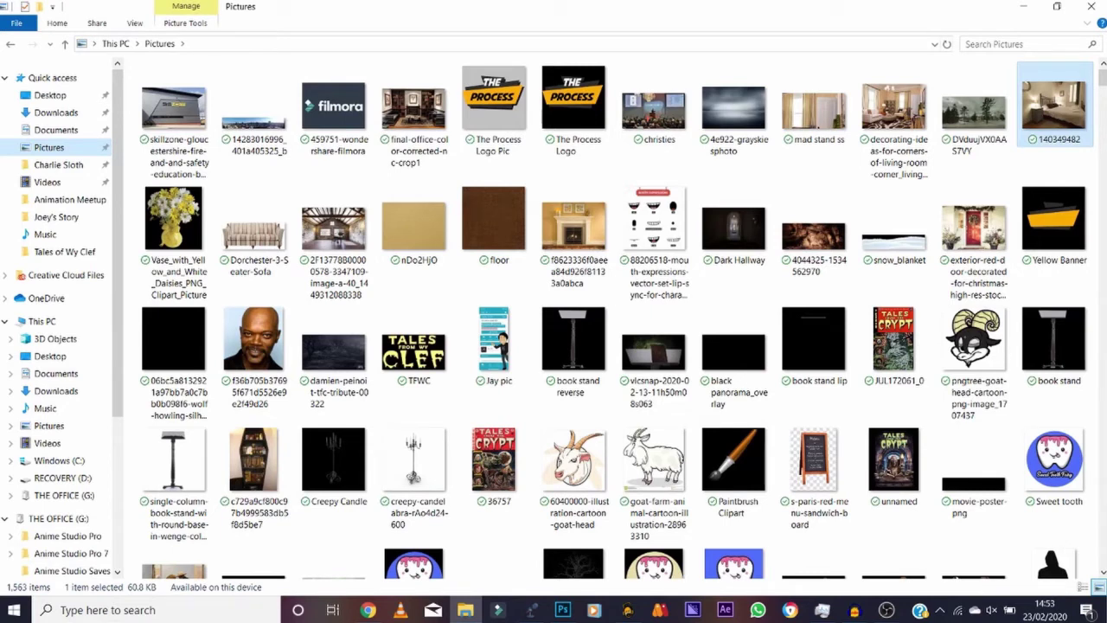
pyautogui.moveTo(1053, 108); pyautogui.dragTo(298, 59)
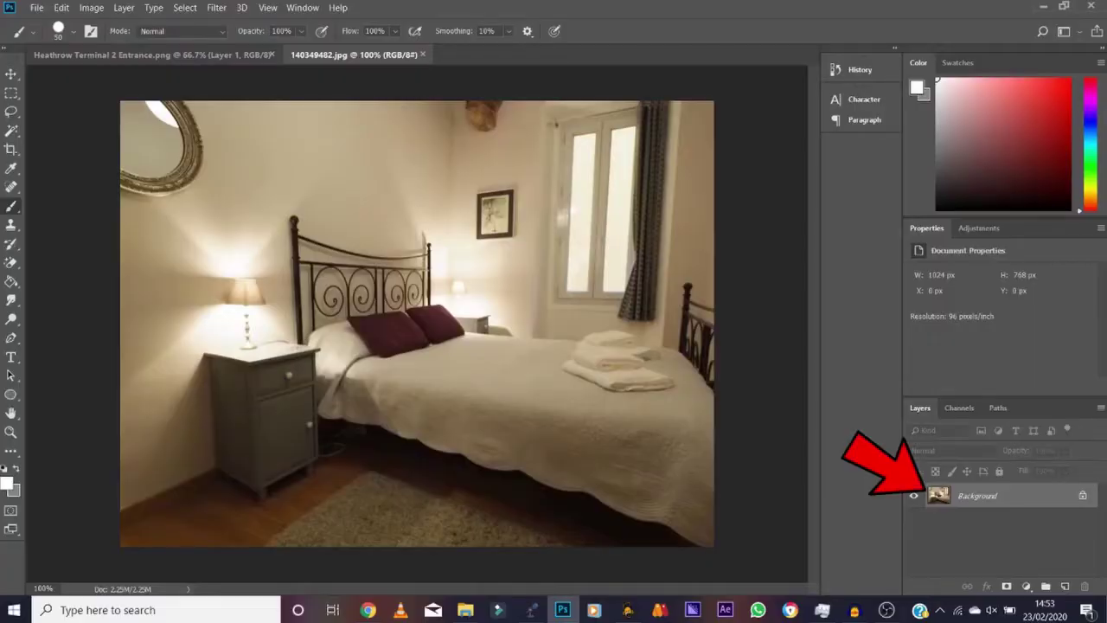
pyautogui.doubleClick(978, 496)
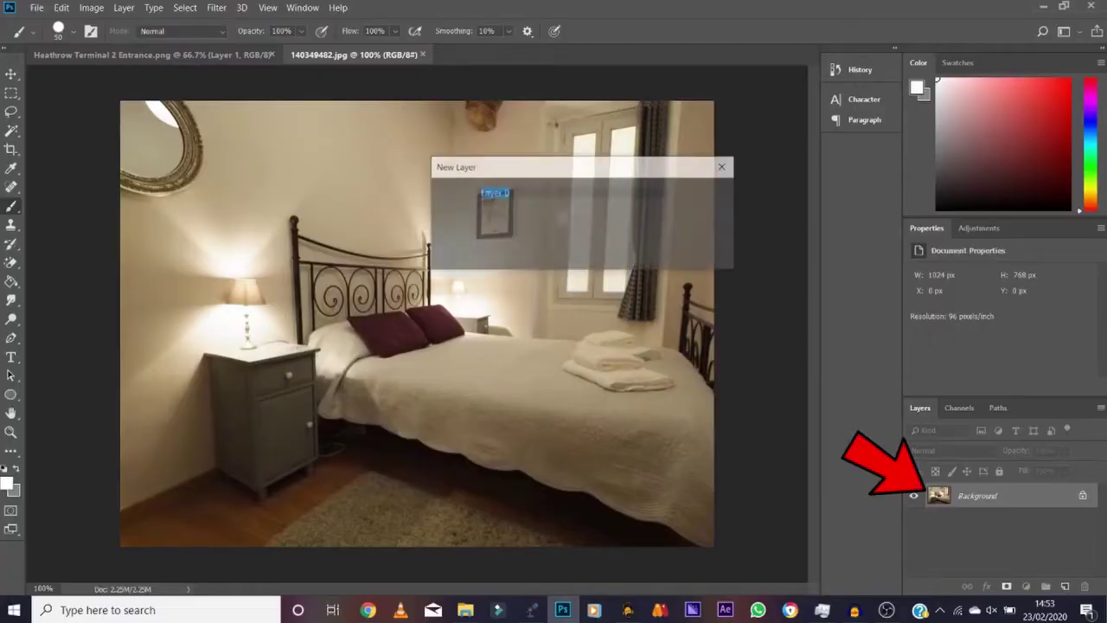
pyautogui.press('Return')
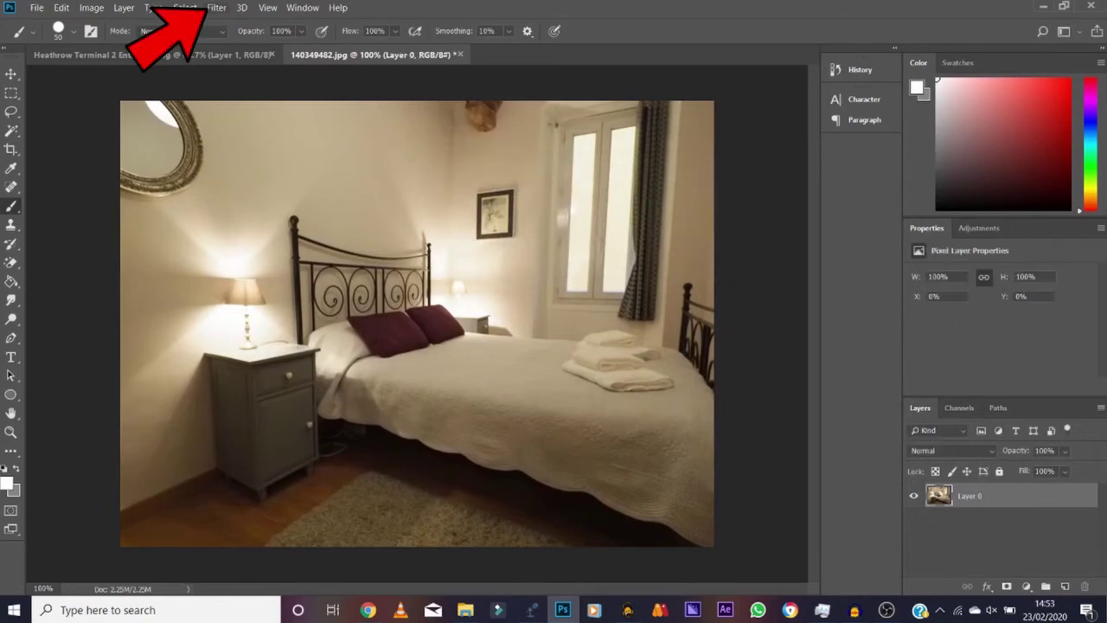
# Step: Apply the Cartooned preset from Topaz Clean 3's Cartoon Collection to the bedroom photo
pyautogui.click(216, 7)
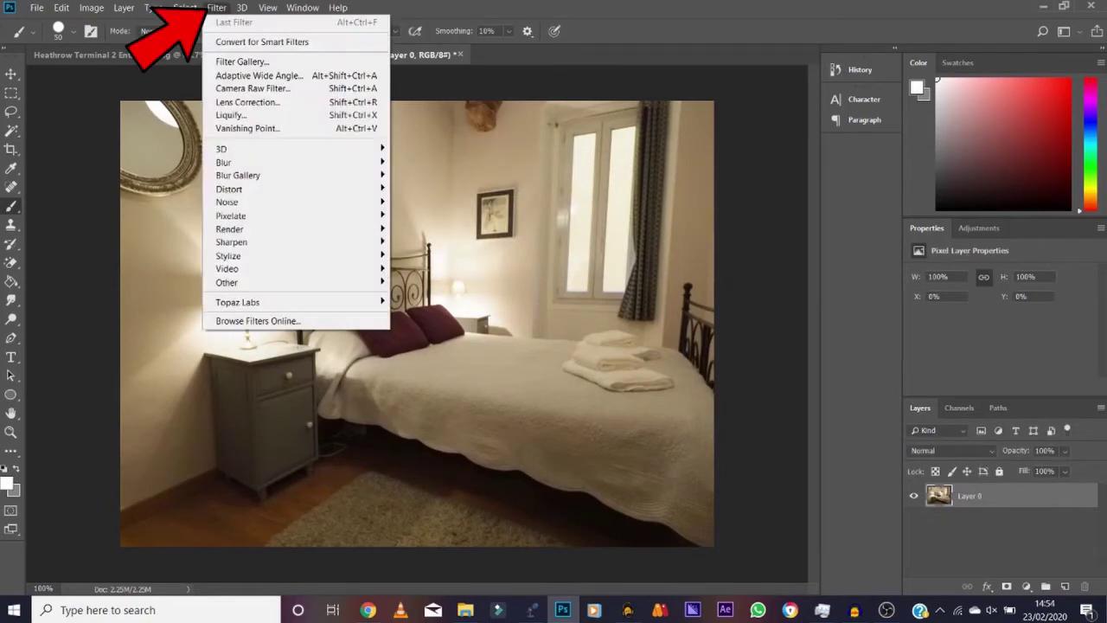
pyautogui.moveTo(259, 302)
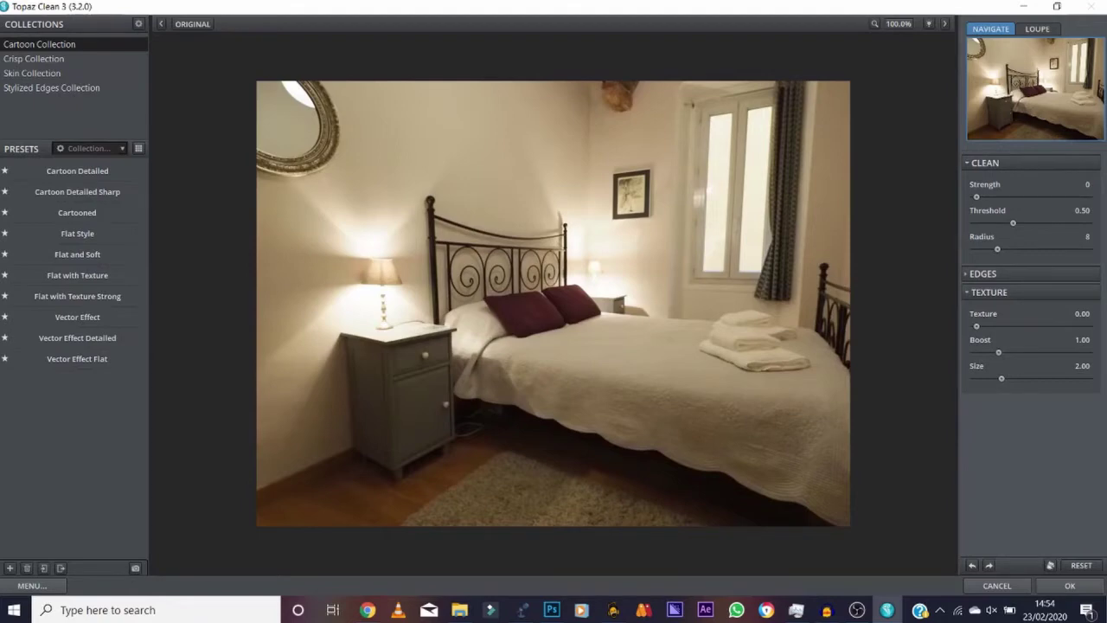
pyautogui.moveTo(140, 170)
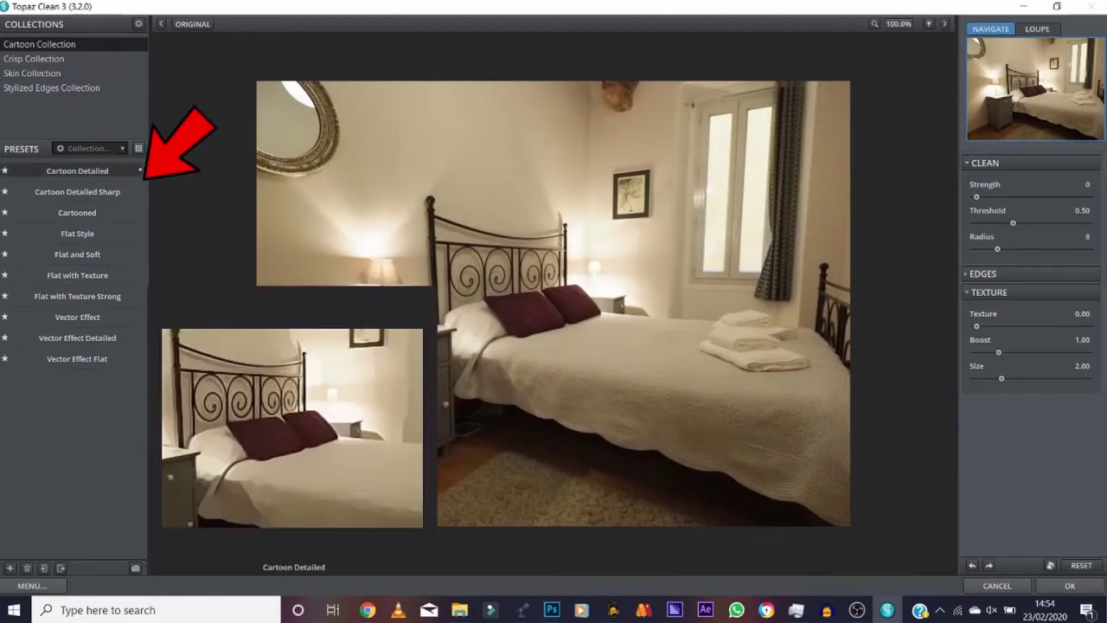
pyautogui.moveTo(140, 212)
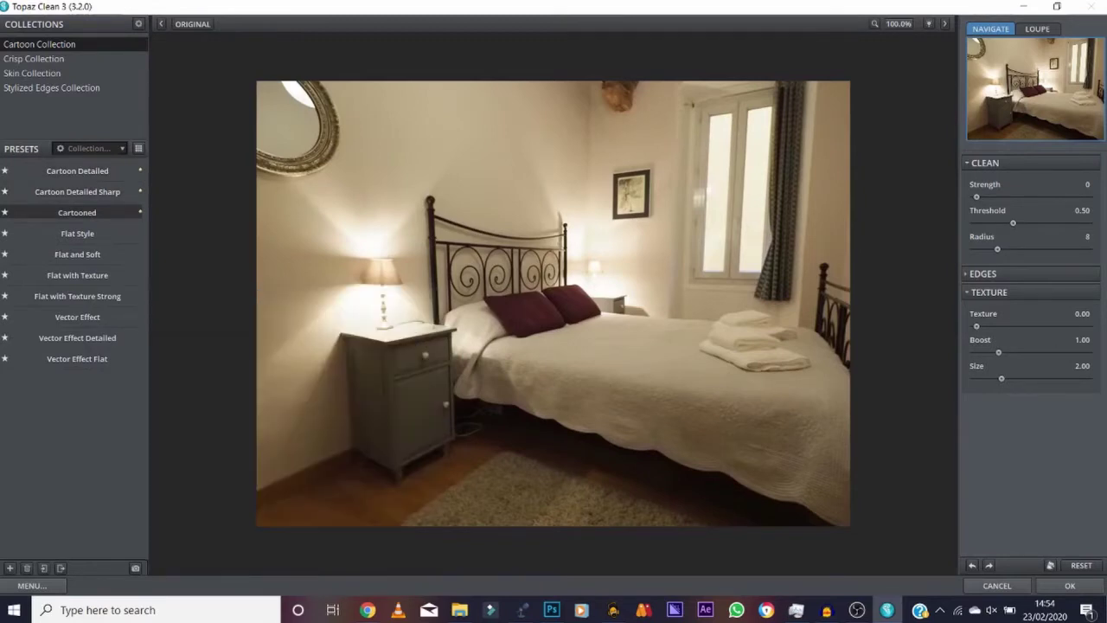
pyautogui.click(77, 212)
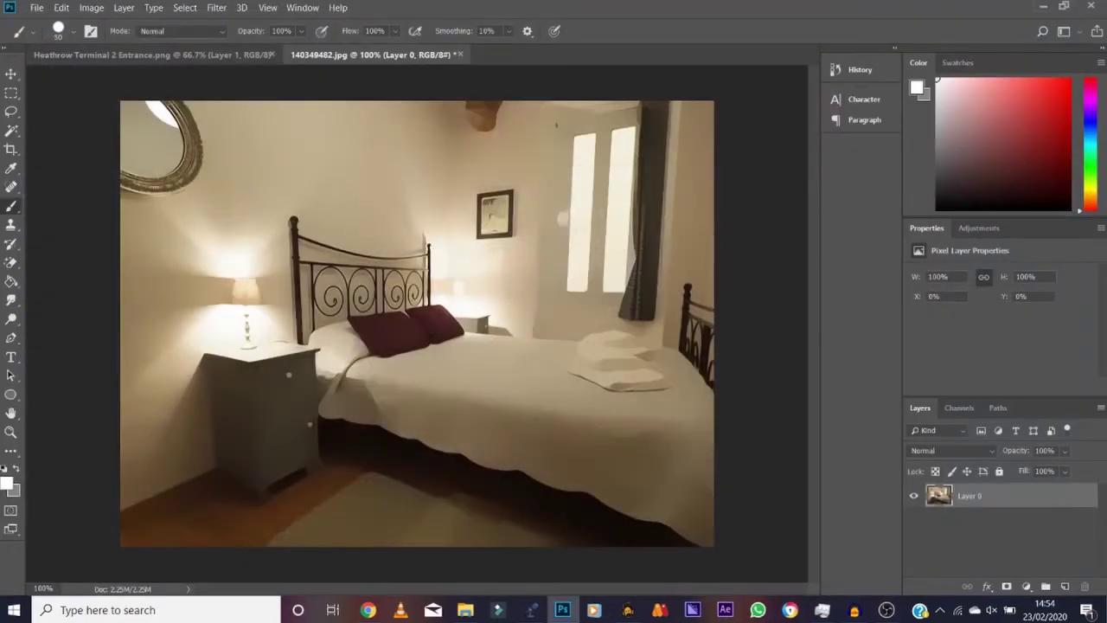
# Step: Open the Filter Gallery's Cutout filter for the bedroom photo and lower its Number of Levels to 2
pyautogui.click(216, 8)
pyautogui.click(242, 62)
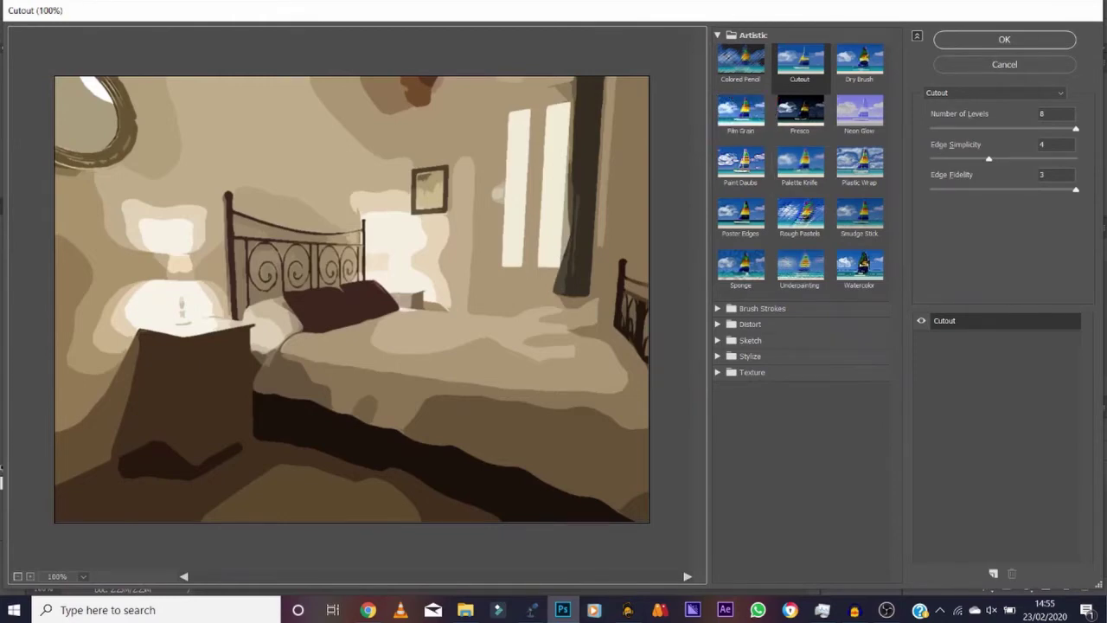
pyautogui.moveTo(1076, 128); pyautogui.dragTo(945, 128)
pyautogui.press('Down')
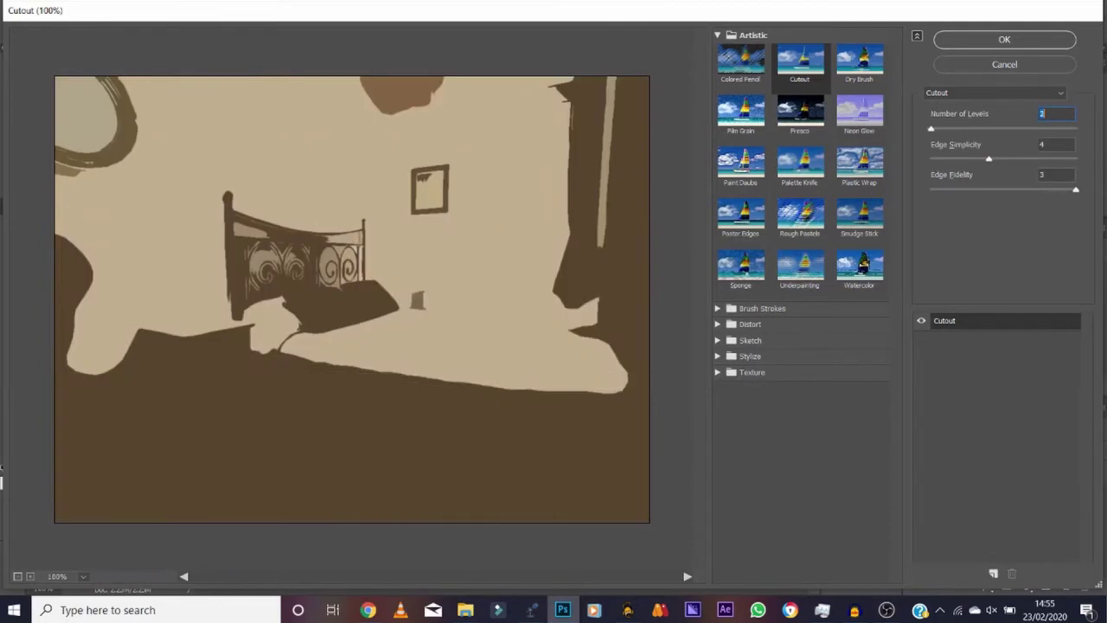
# Step: Raise the Cutout filter's Number of Levels to 8 and confirm the filter
pyautogui.press('Up')
pyautogui.press('Up')
pyautogui.press('Up')
pyautogui.press('Up')
pyautogui.press('Up')
pyautogui.press('Up')
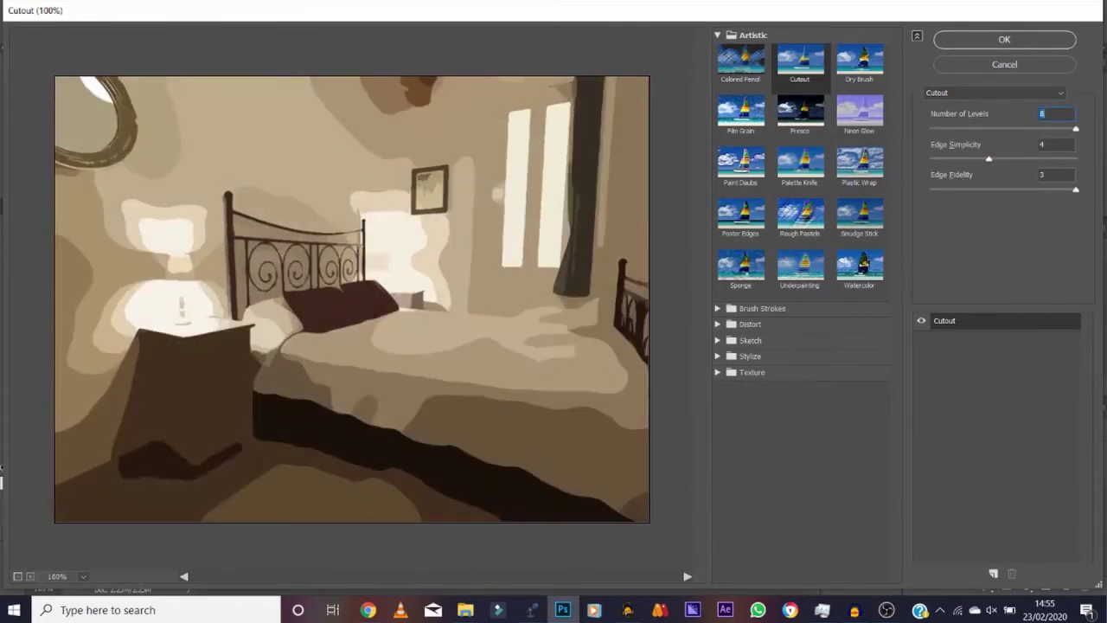
pyautogui.press('Return')
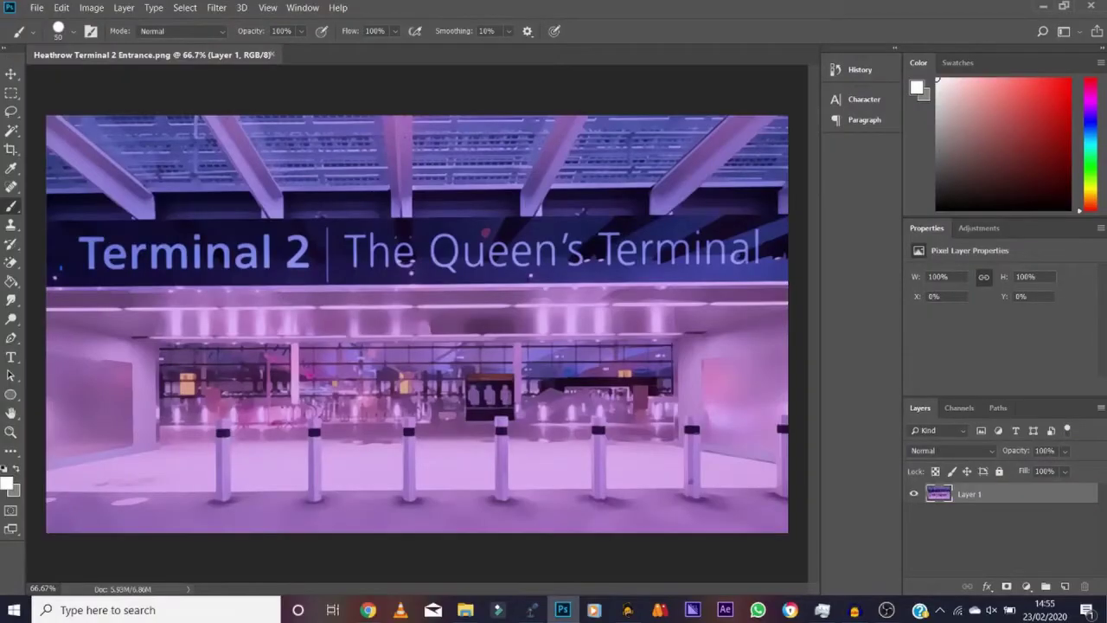
# Step: Select the letters T, e and r of "Terminal 2" on the Heathrow entrance sign with the Magic Wand tool
pyautogui.hotkey('ctrl', '+')
pyautogui.hotkey('ctrl', '+')
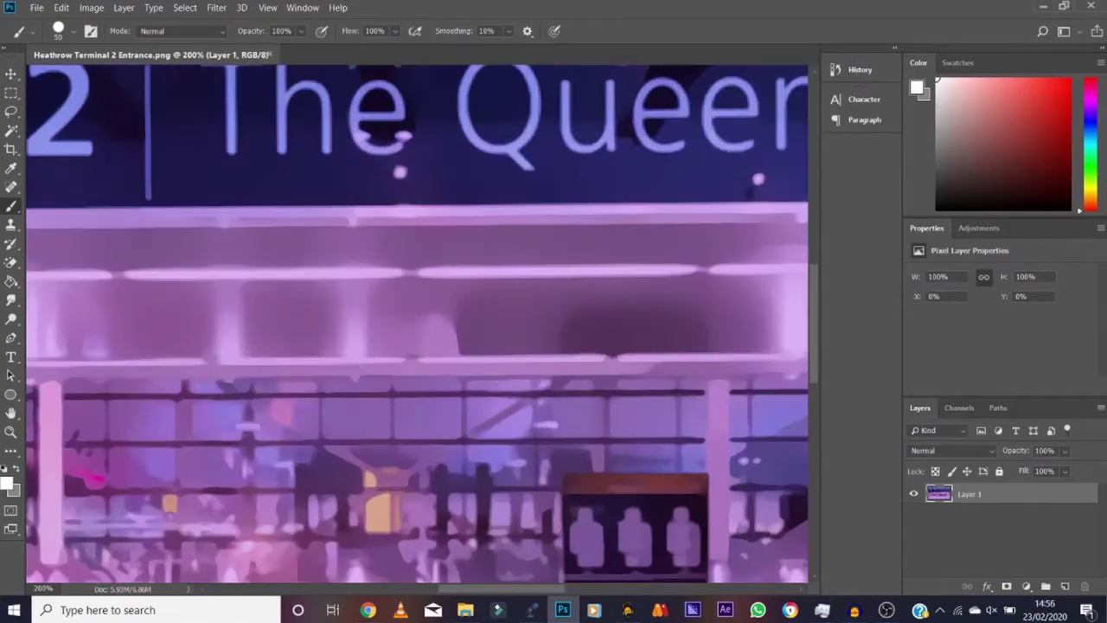
pyautogui.hscroll(-5, 418, 323)
pyautogui.hotkey('ctrl', '-')
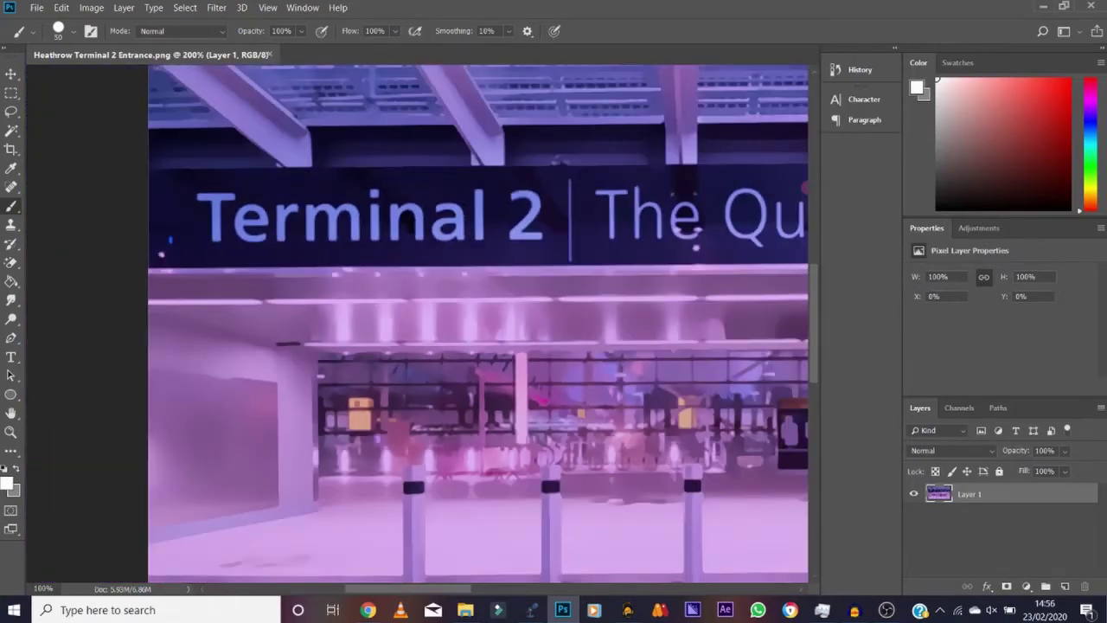
pyautogui.scroll(3, 411, 522)
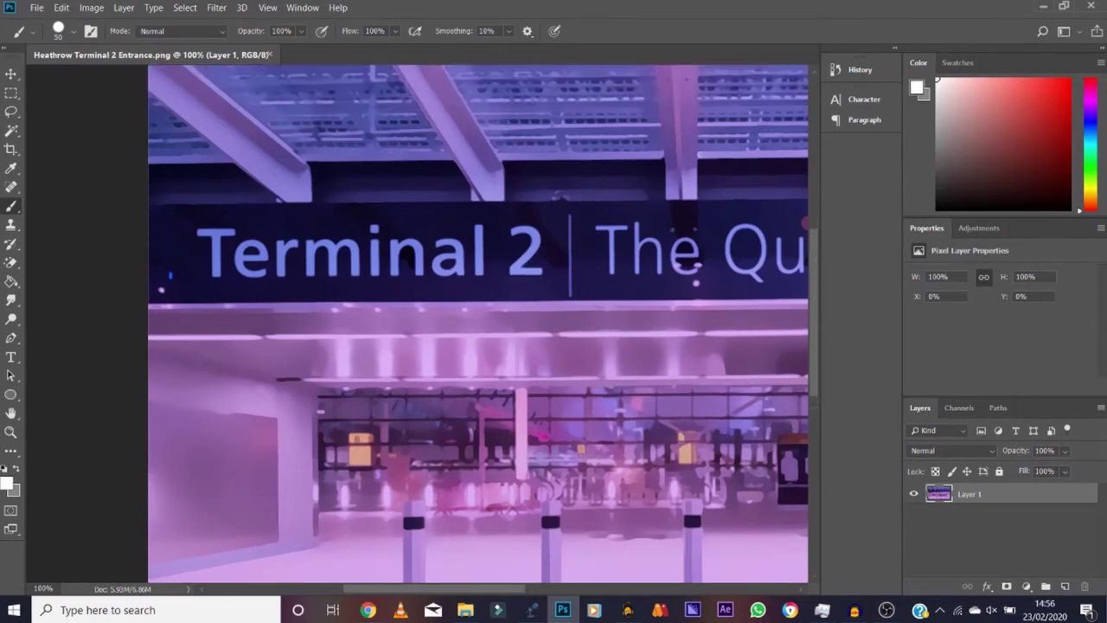
pyautogui.click(11, 130)
pyautogui.click(74, 145)
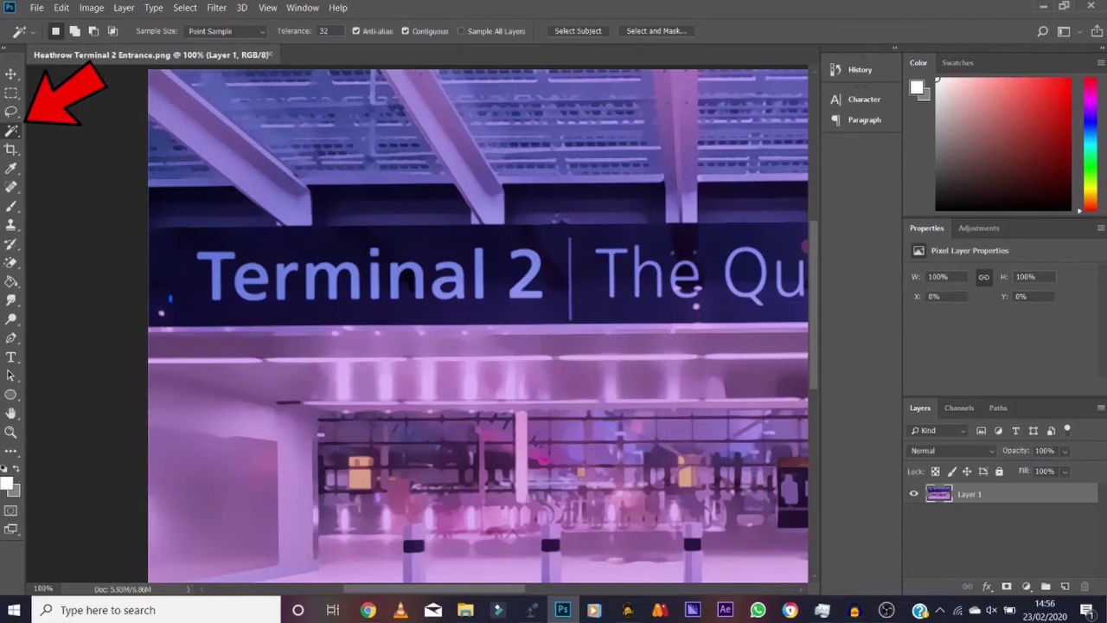
pyautogui.hotkey('ctrl', '+')
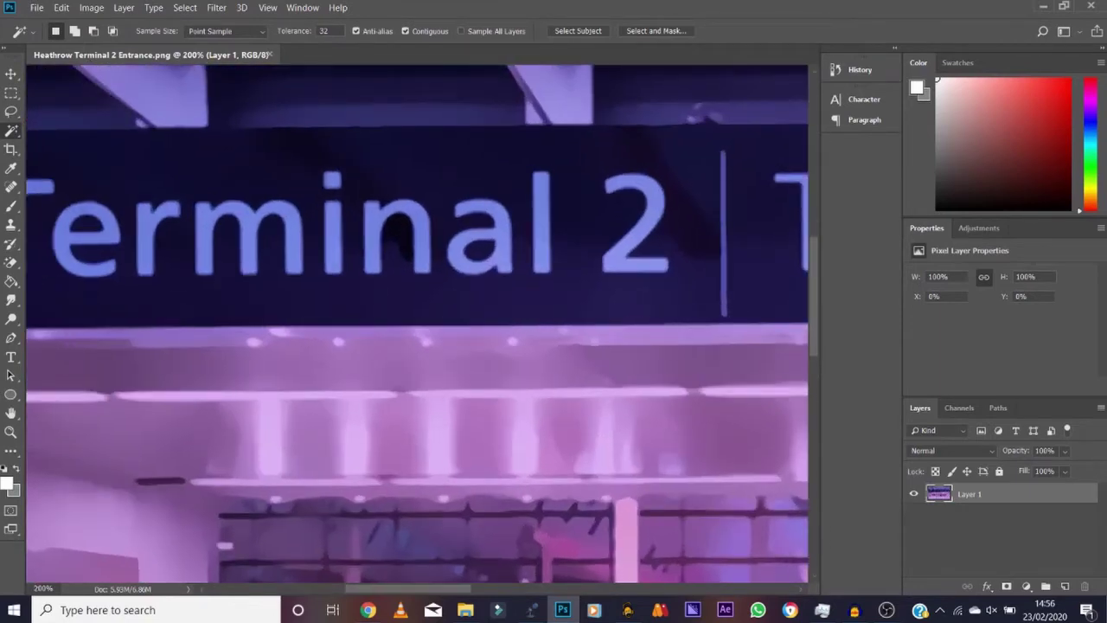
pyautogui.hscroll(-3, 417, 323)
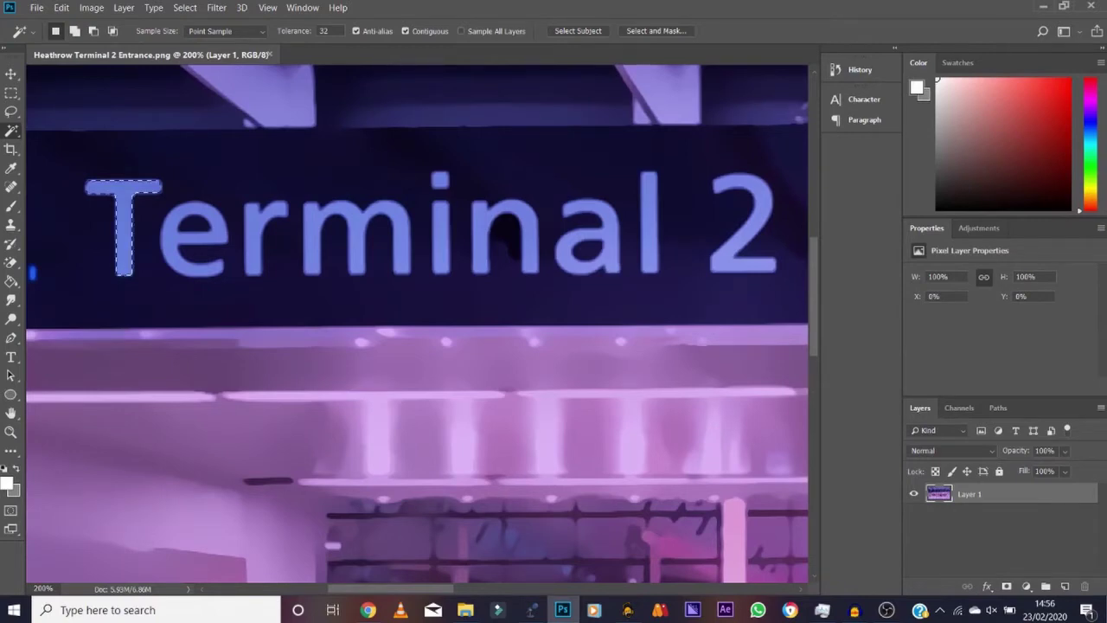
pyautogui.press('shift')
pyautogui.keyDown('shift'); pyautogui.click(194, 238); pyautogui.keyUp('shift')
pyautogui.keyDown('shift'); pyautogui.click(254, 238); pyautogui.keyUp('shift')
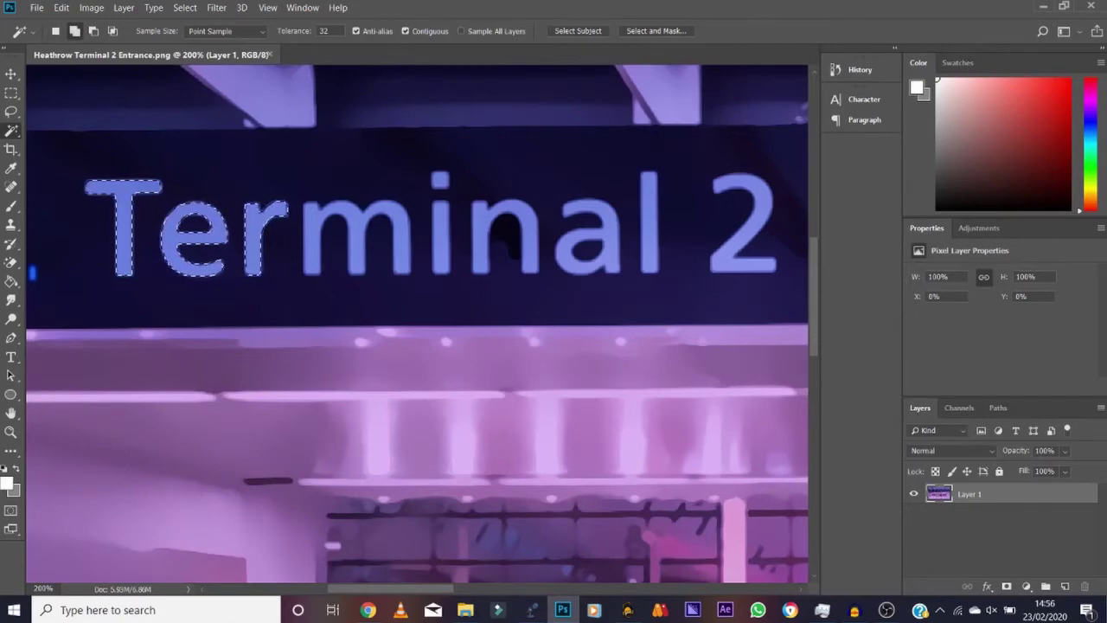
# Step: Add the letters m, i, n, a, l and the number 2 to the Magic Wand selection on the sign
pyautogui.keyDown('shift'); pyautogui.click(441, 238); pyautogui.keyUp('shift')
pyautogui.keyDown('shift'); pyautogui.click(480, 238); pyautogui.keyUp('shift')
pyautogui.keyDown('shift'); pyautogui.click(587, 250); pyautogui.keyUp('shift')
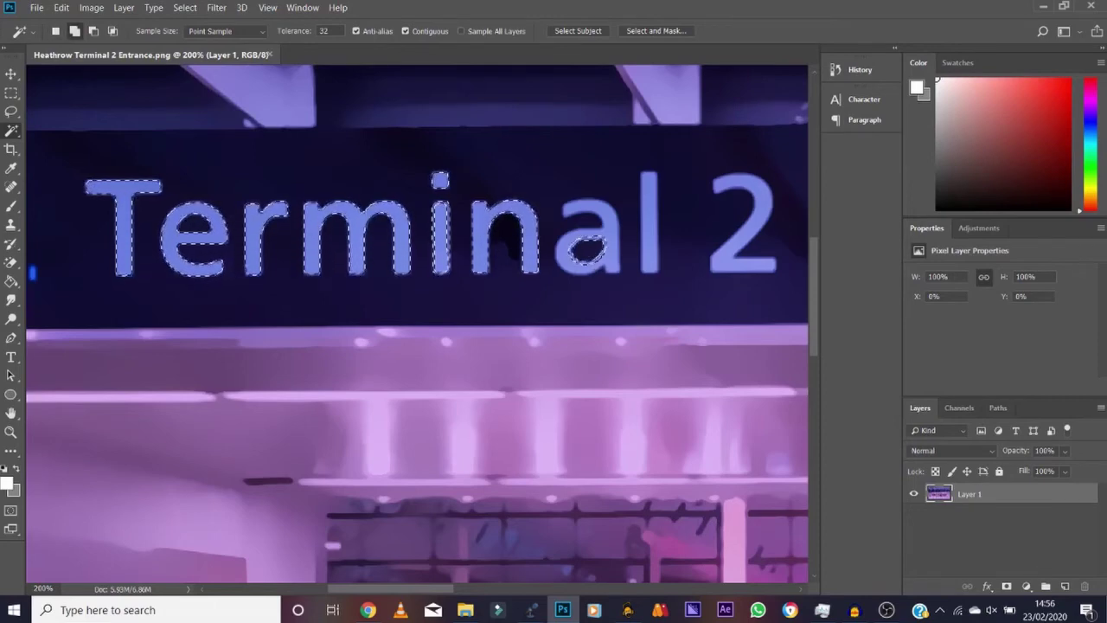
pyautogui.hotkey('ctrl', 'z')
pyautogui.keyDown('shift'); pyautogui.click(610, 243); pyautogui.keyUp('shift')
pyautogui.keyDown('shift'); pyautogui.click(649, 225); pyautogui.keyUp('shift')
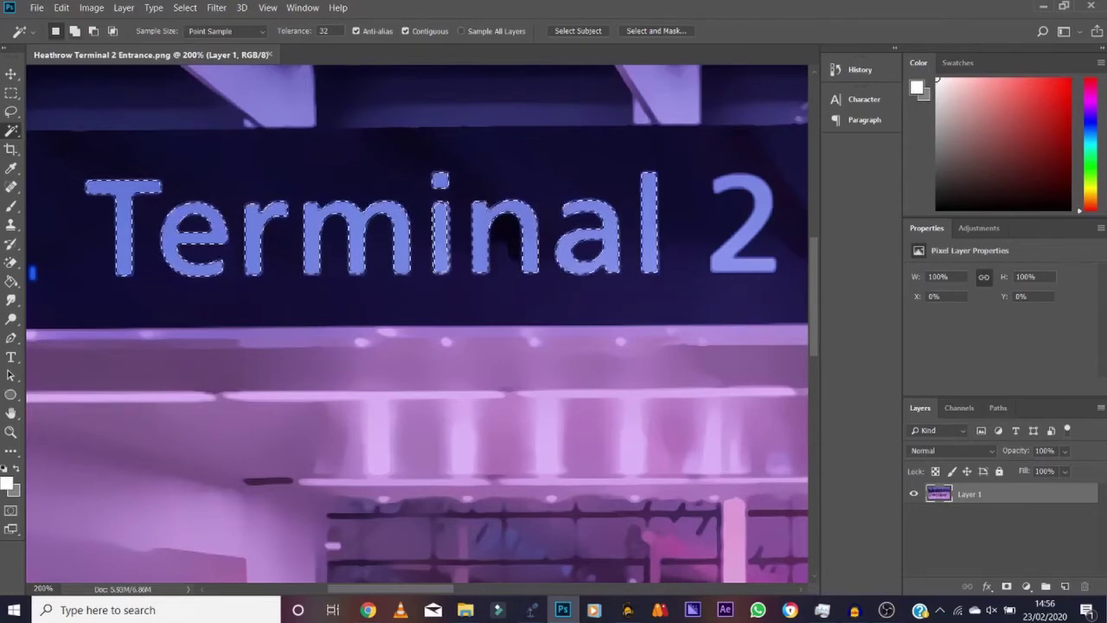
pyautogui.hscroll(3, 417, 324)
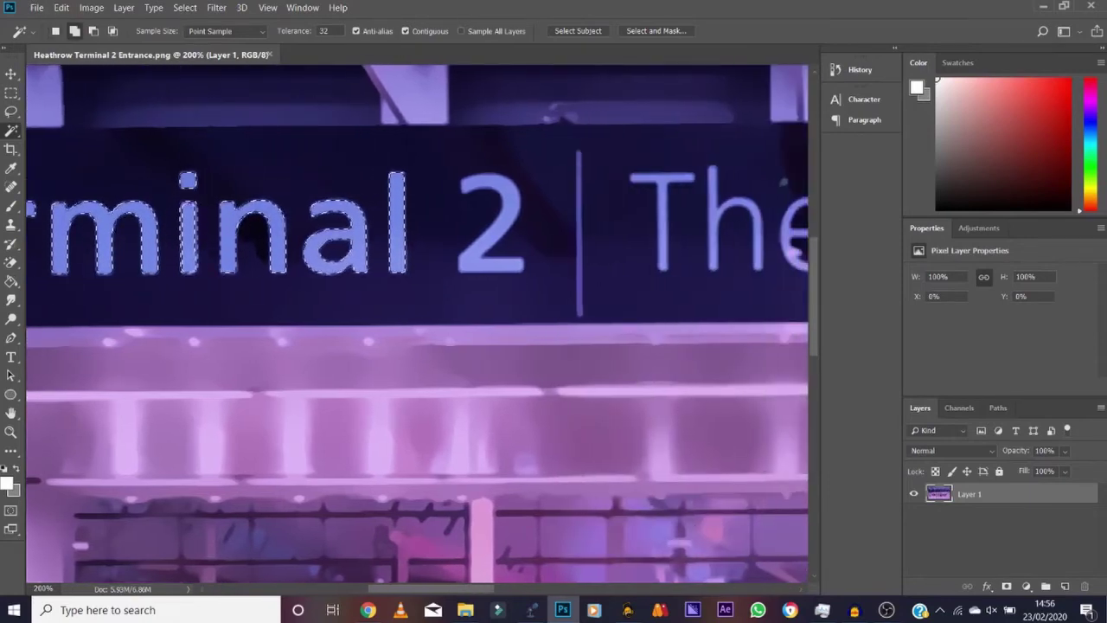
pyautogui.keyDown('shift'); pyautogui.click(492, 227); pyautogui.keyUp('shift')
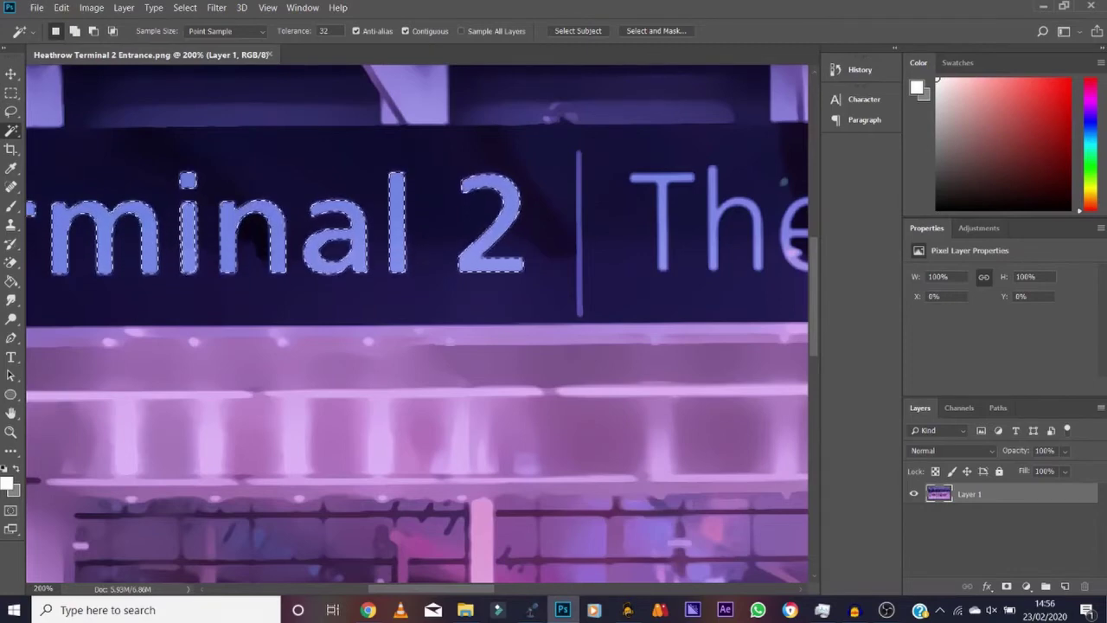
# Step: Add the vertical divider line between "Terminal 2" and "The" to the Magic Wand selection
pyautogui.keyDown('shift'); pyautogui.click(255, 237); pyautogui.keyUp('shift')
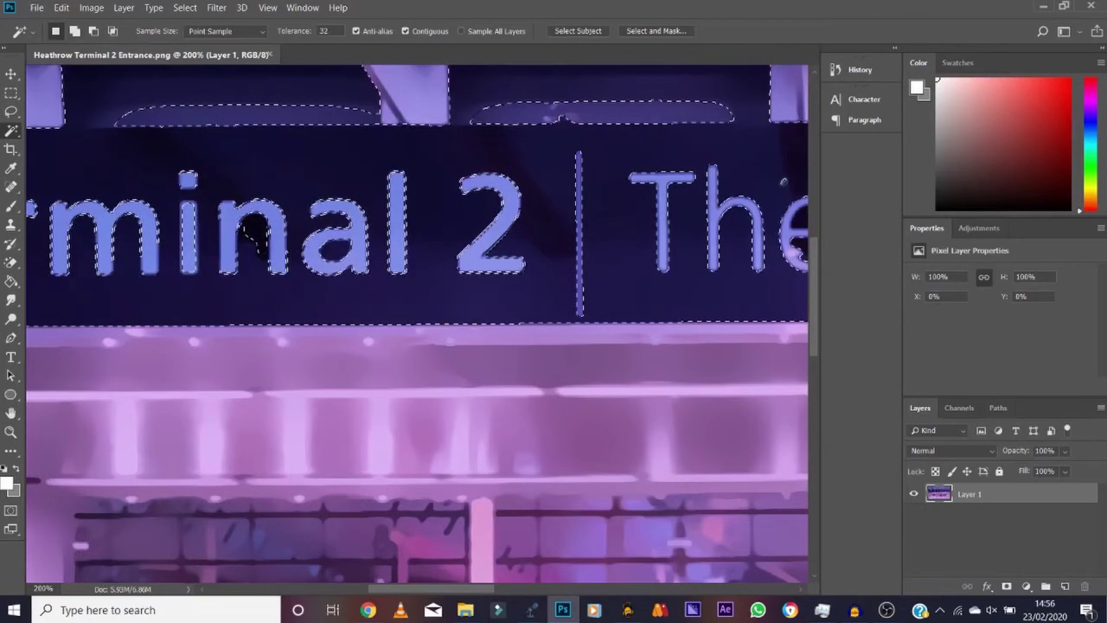
pyautogui.hotkey('ctrl', 'z')
pyautogui.press('shift')
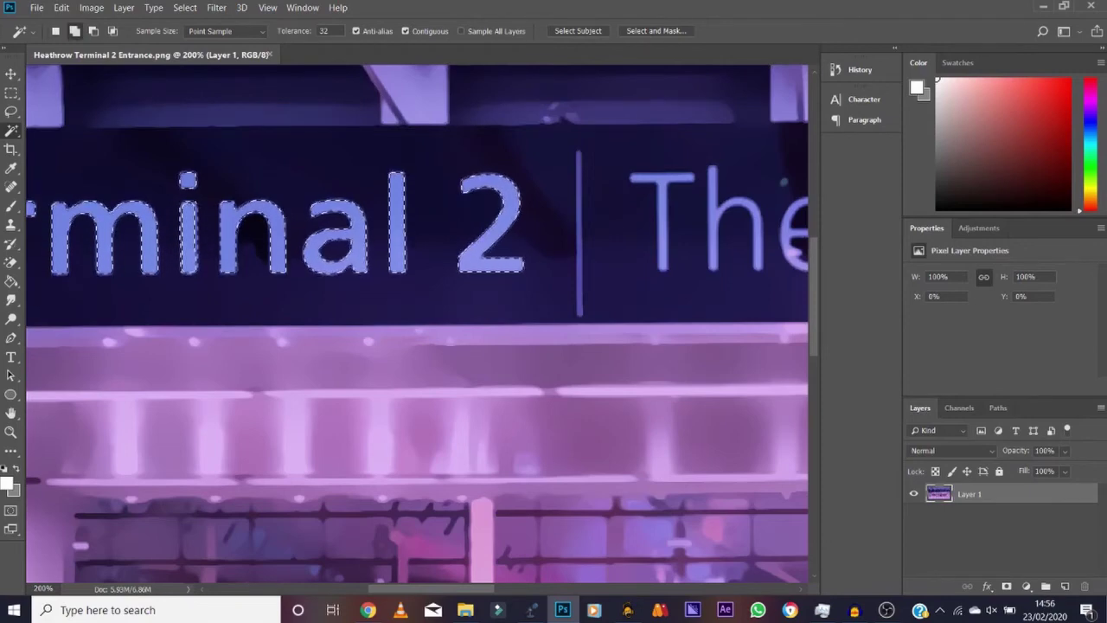
pyautogui.keyDown('shift'); pyautogui.click(578, 234); pyautogui.keyUp('shift')
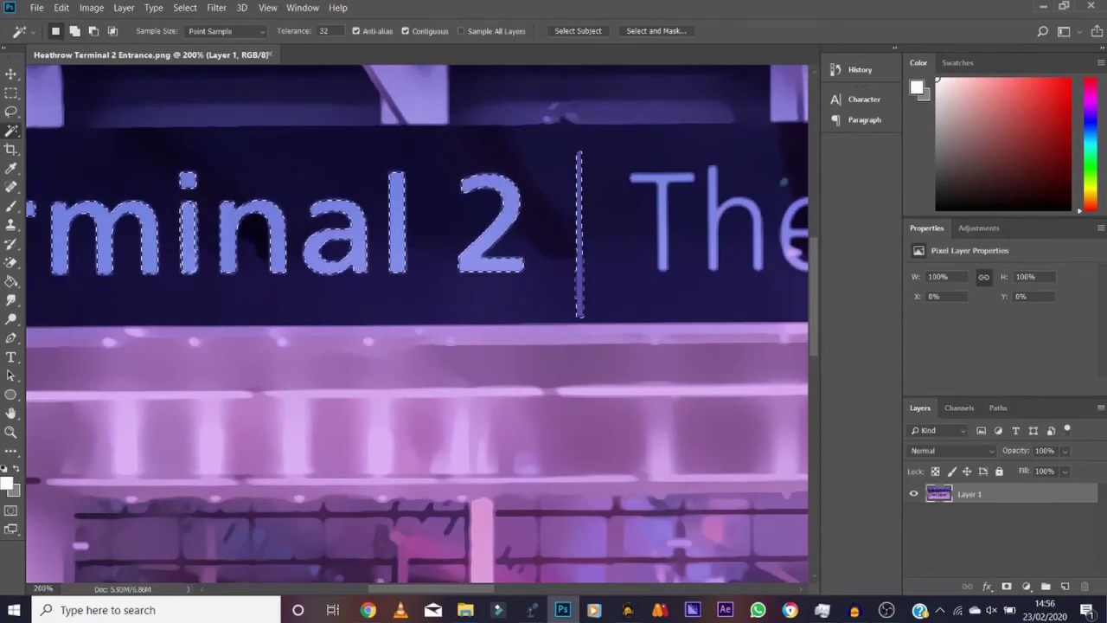
# Step: Expand the selection around the "Terminal 2" lettering and divider by 2 pixels
pyautogui.hotkey('ctrl', '-')
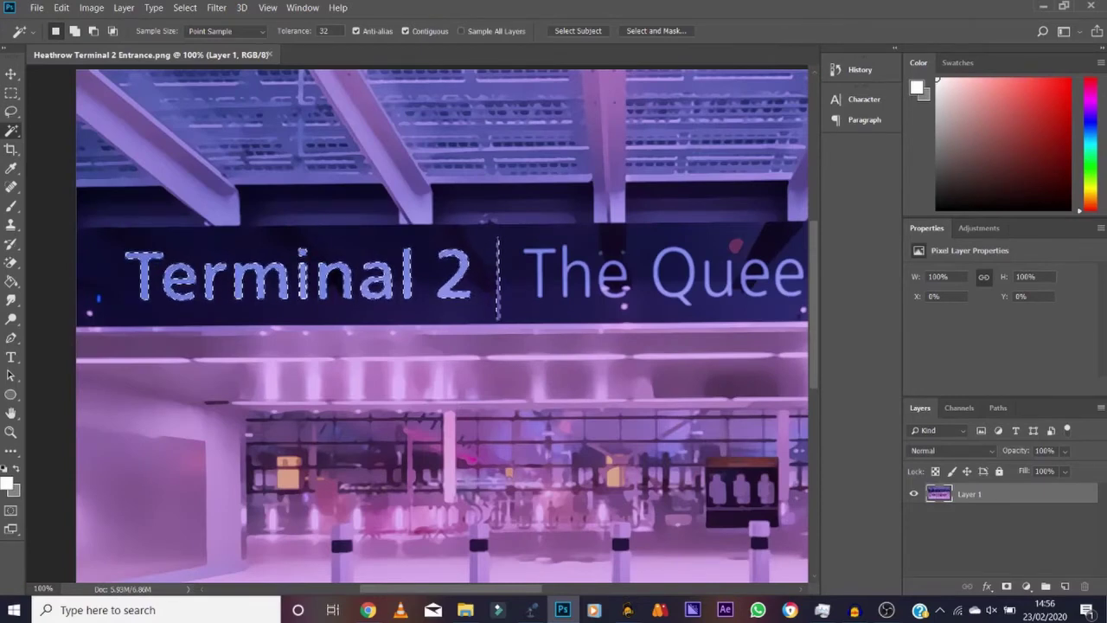
pyautogui.hotkey('ctrl', '+')
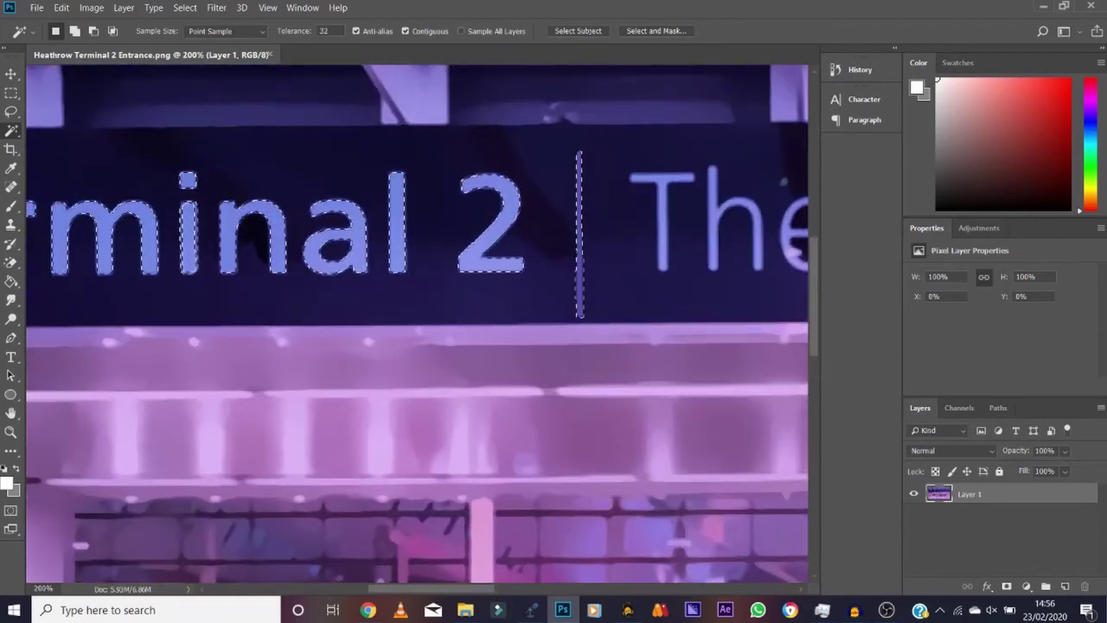
pyautogui.hscroll(-3, 416, 324)
pyautogui.hscroll(-1, 417, 324)
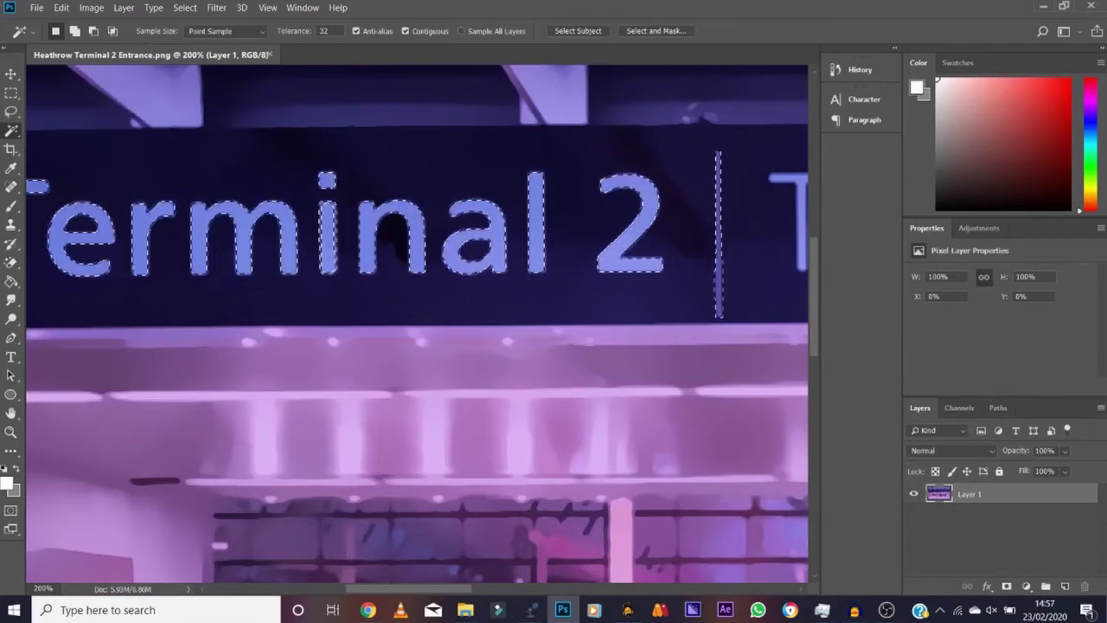
pyautogui.moveTo(402, 588); pyautogui.dragTo(387, 588)
pyautogui.click(184, 7)
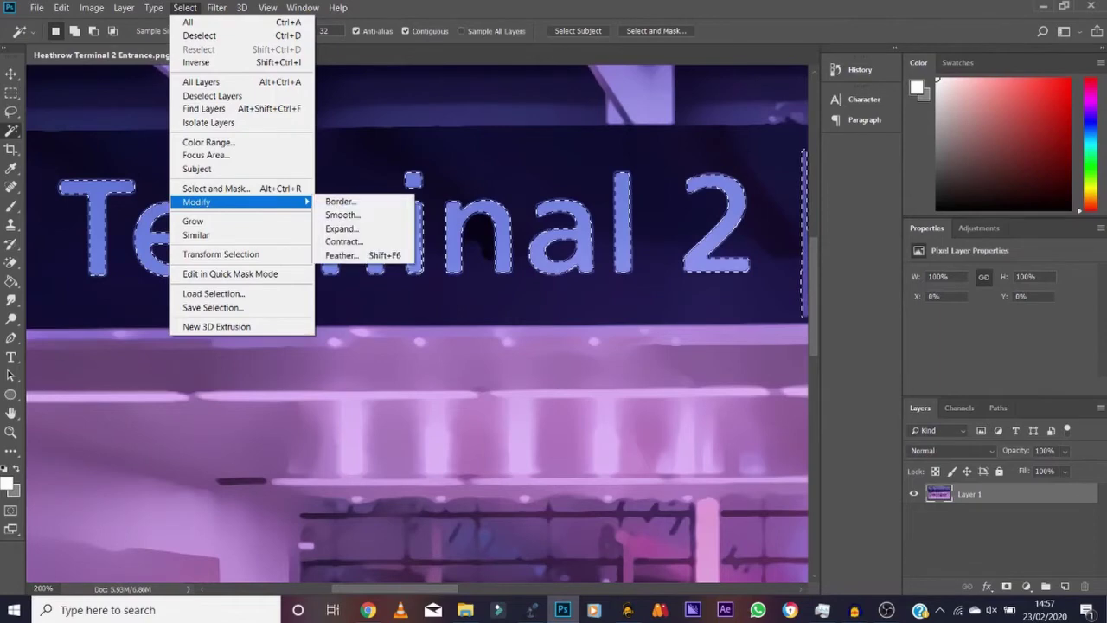
pyautogui.press('Return')
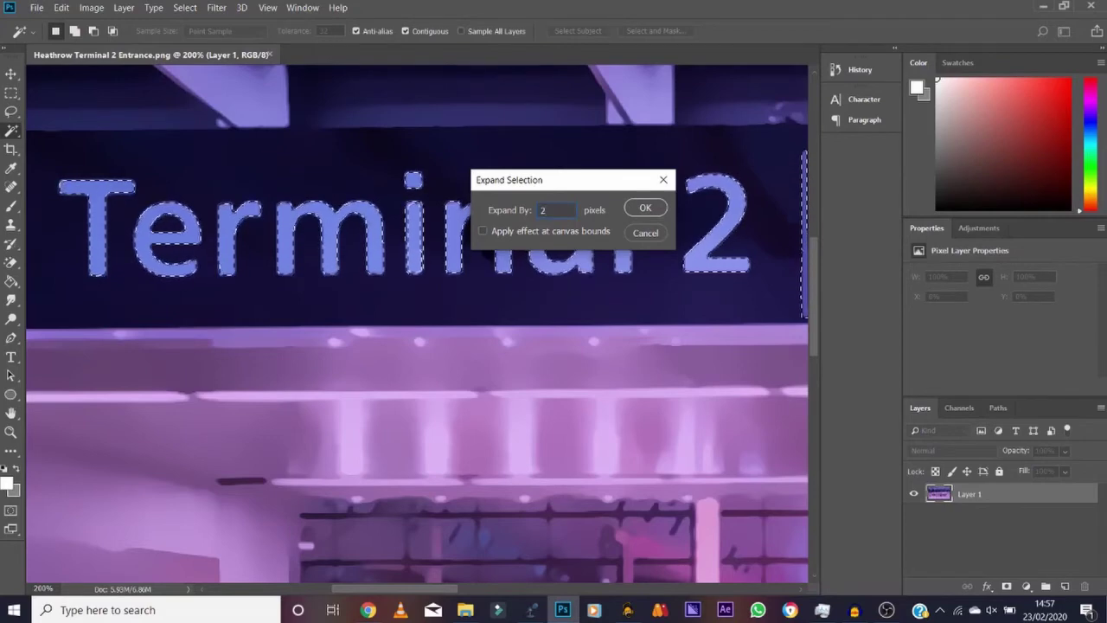
pyautogui.press('Return')
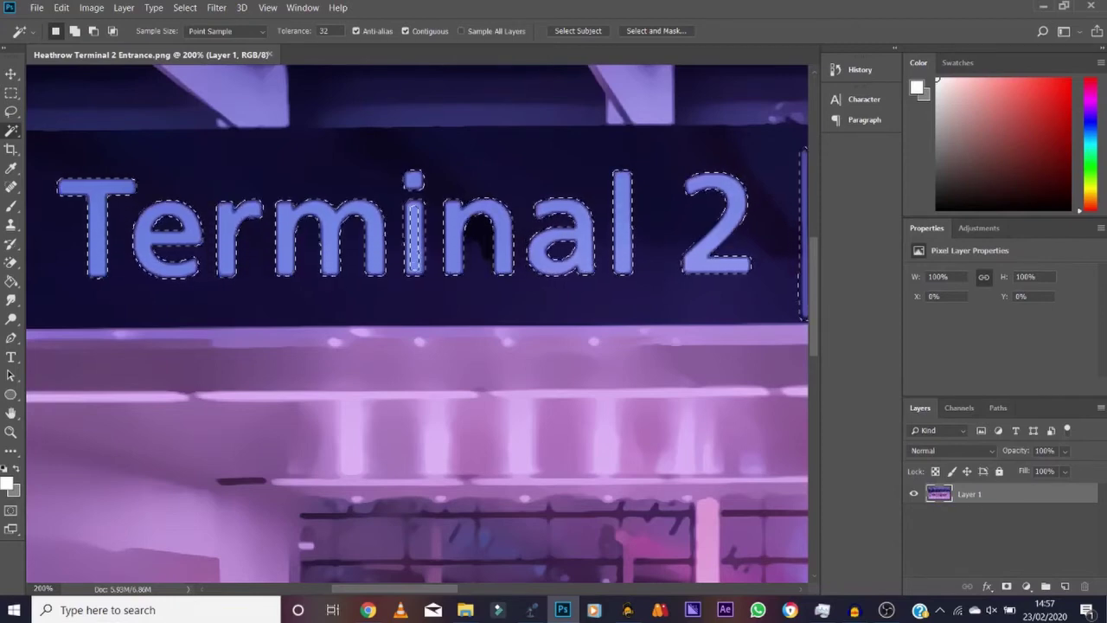
# Step: Cut the selected sign lettering from Layer 1 onto a new layer and hide that layer
pyautogui.hotkey('ctrl', 'j')
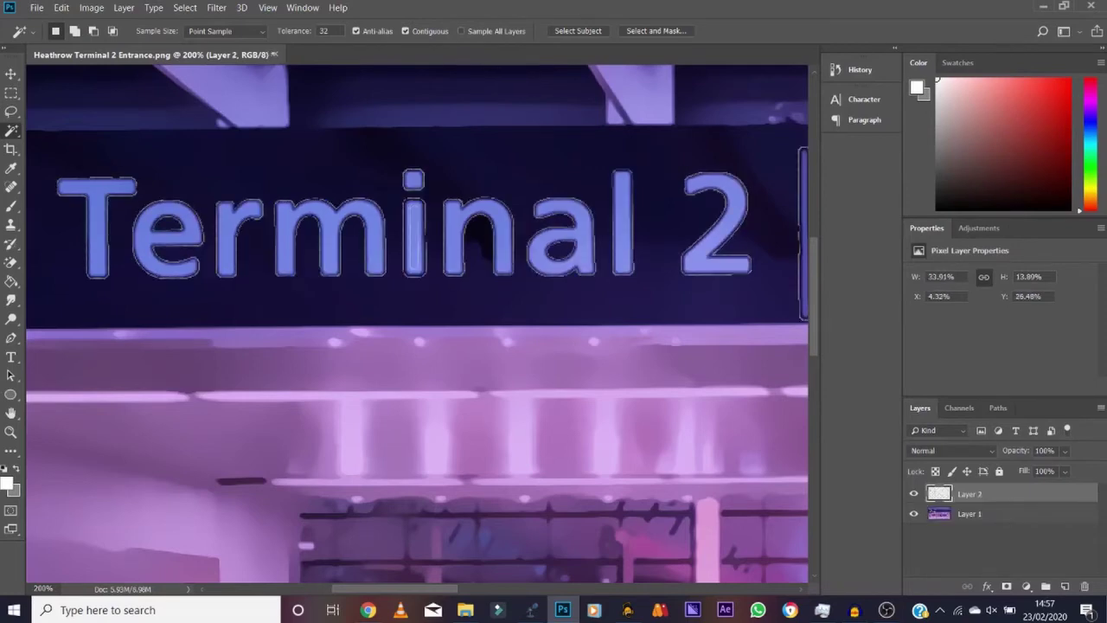
pyautogui.hotkey('ctrl', ',')
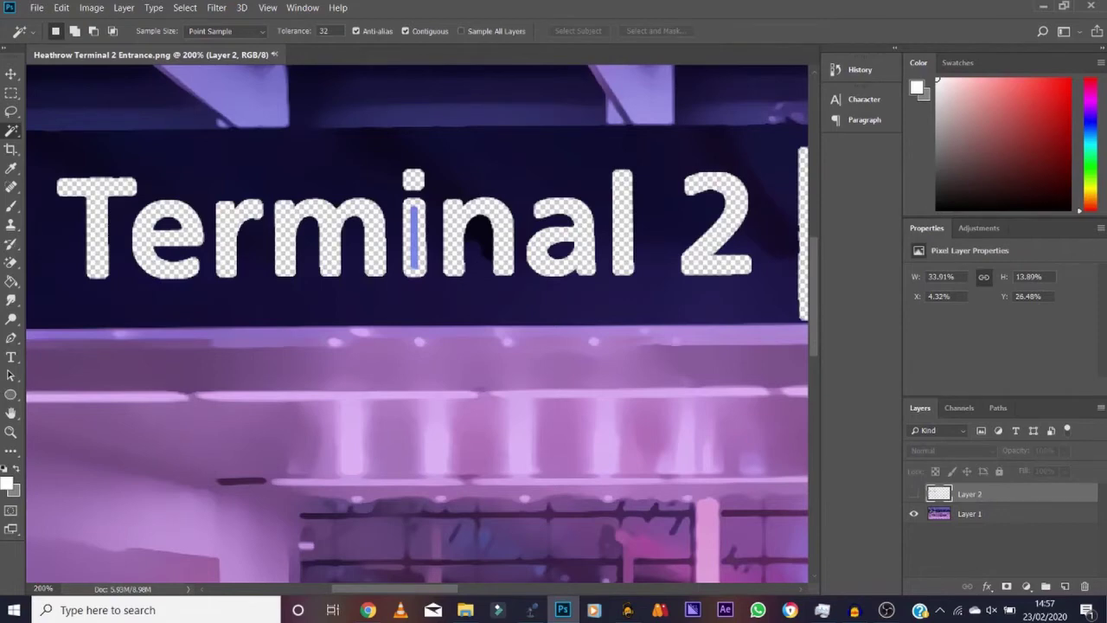
# Step: Remove the leftover blue stroke inside the letter i from Layer 1
pyautogui.click(970, 514)
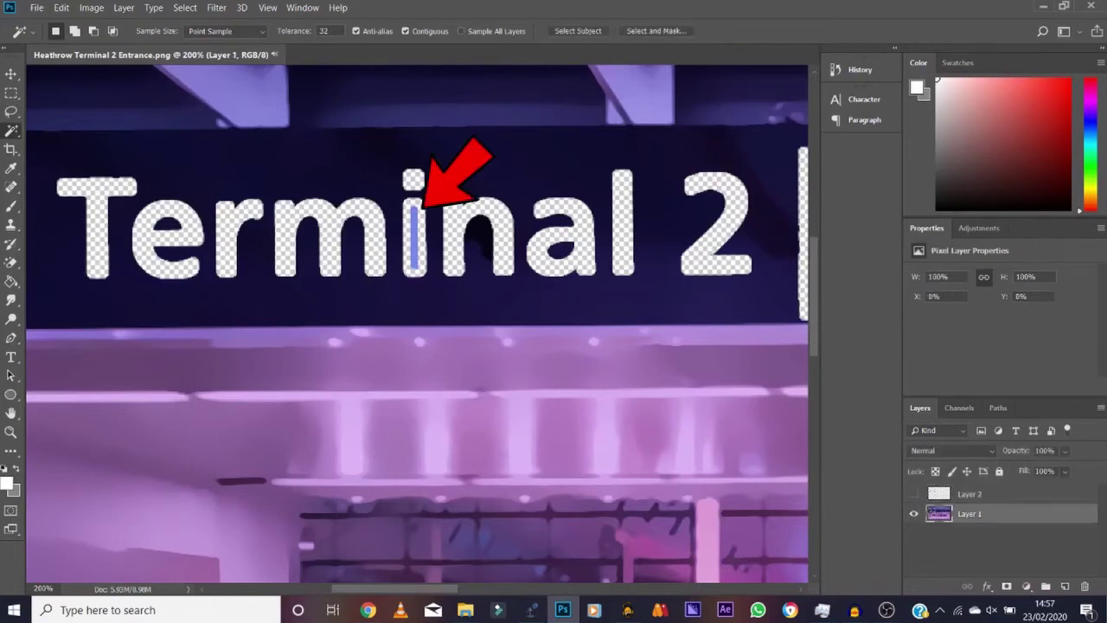
pyautogui.hotkey('ctrl', ',')
pyautogui.hotkey('ctrl', ',')
pyautogui.press('m')
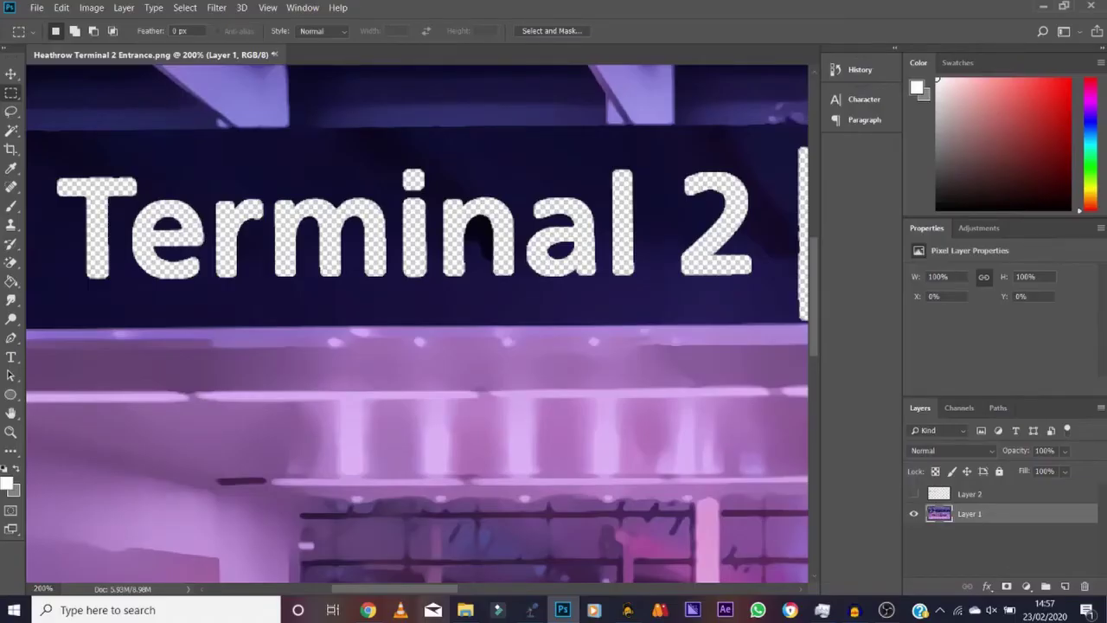
pyautogui.moveTo(433, 588); pyautogui.dragTo(436, 588)
pyautogui.hscroll(-1, 417, 323)
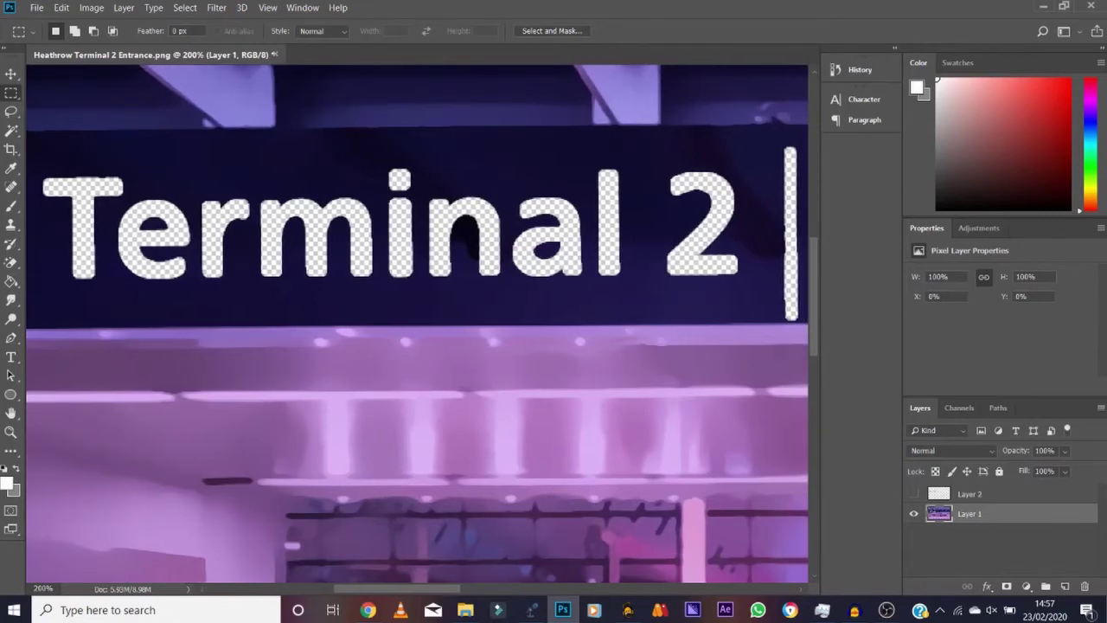
# Step: Load the Layer 2 lettering as a selection and try a Content-Aware fill of it on Layer 1
pyautogui.click(914, 493)
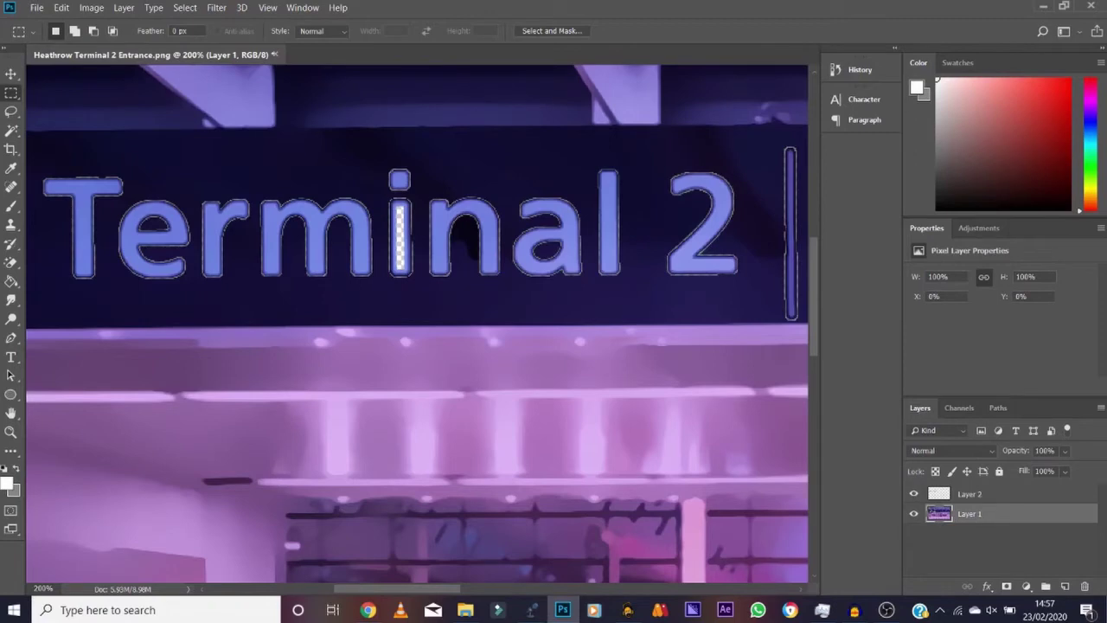
pyautogui.click(970, 493)
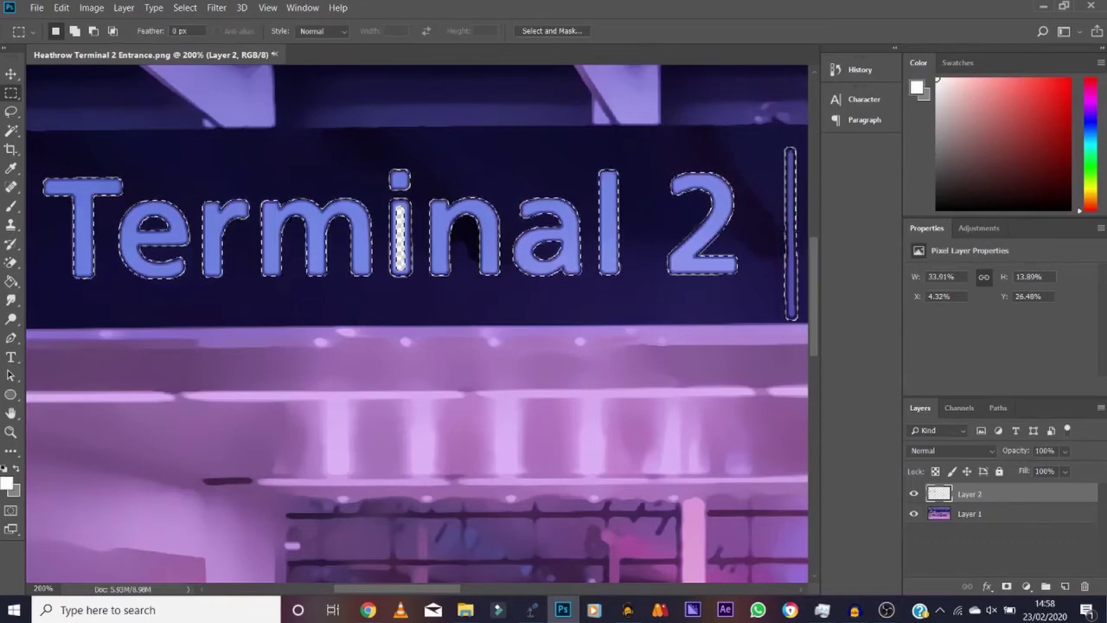
pyautogui.click(970, 513)
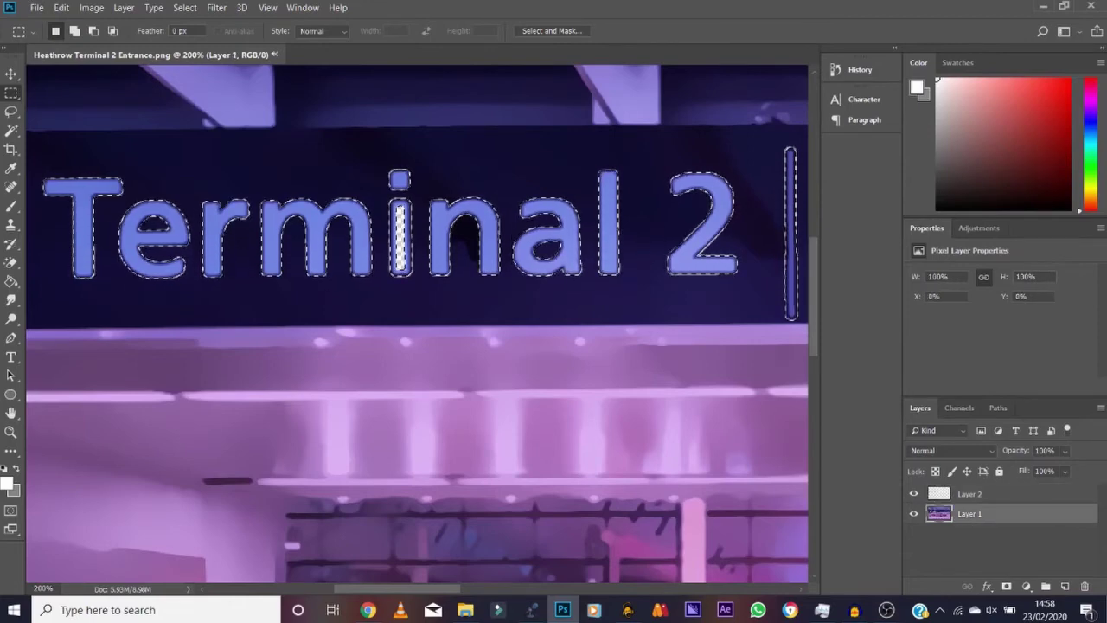
pyautogui.hotkey('alt', 'e')
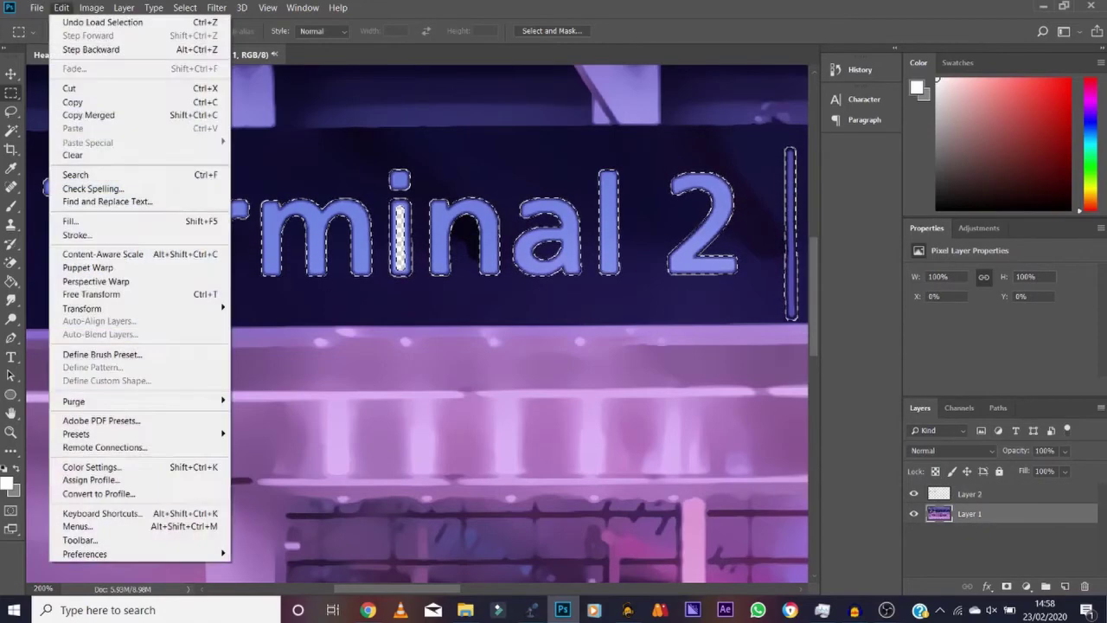
pyautogui.press('l')
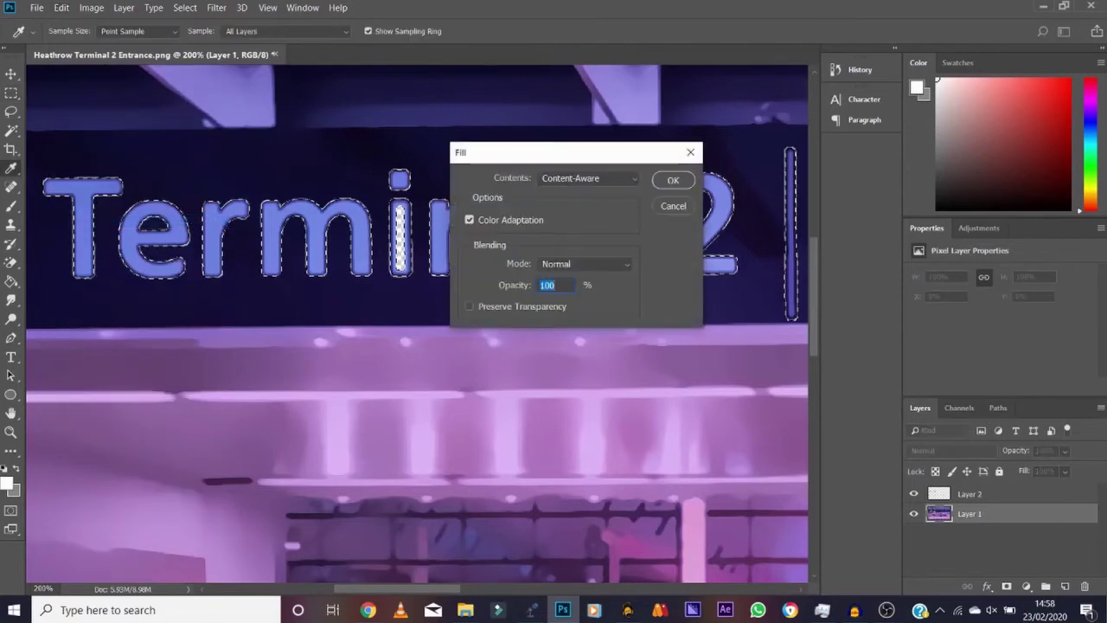
pyautogui.moveTo(581, 153); pyautogui.dragTo(558, 154)
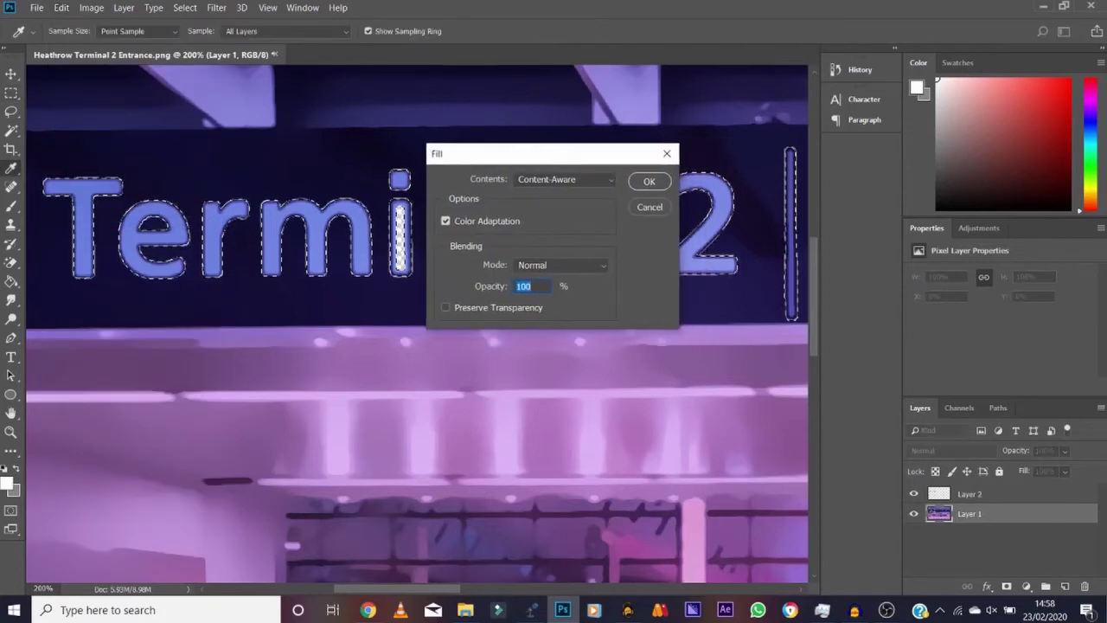
pyautogui.click(564, 180)
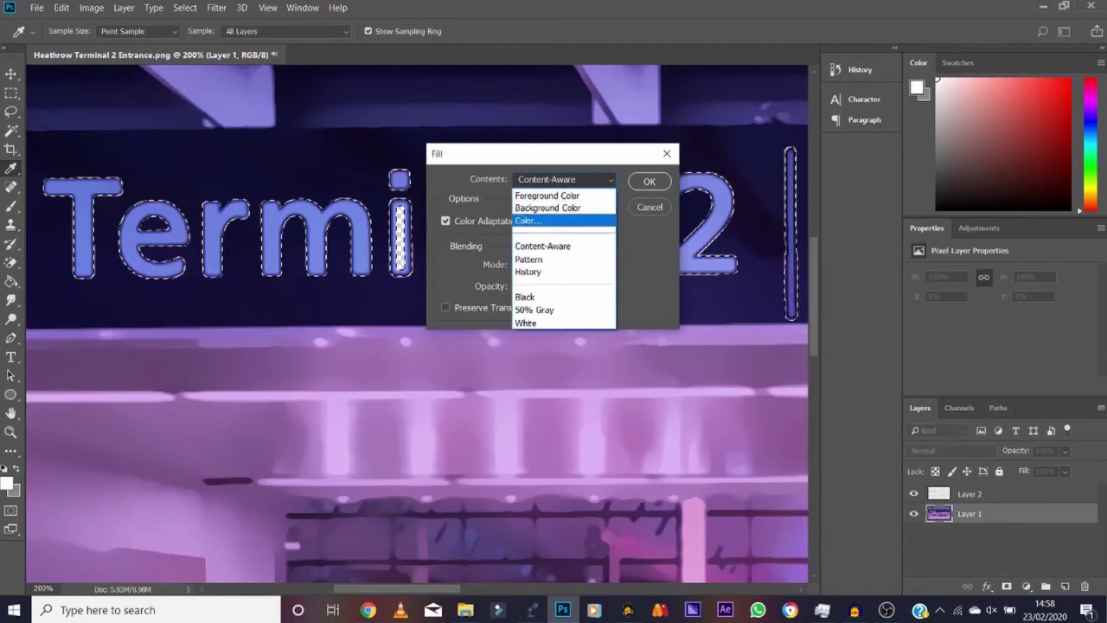
pyautogui.click(543, 246)
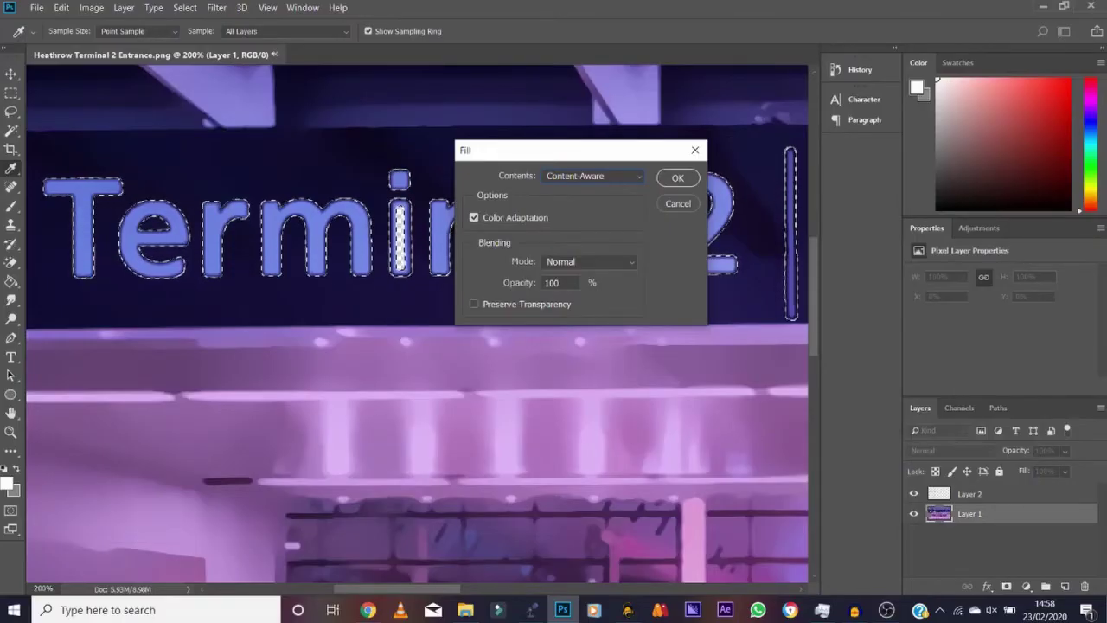
pyautogui.press('Return')
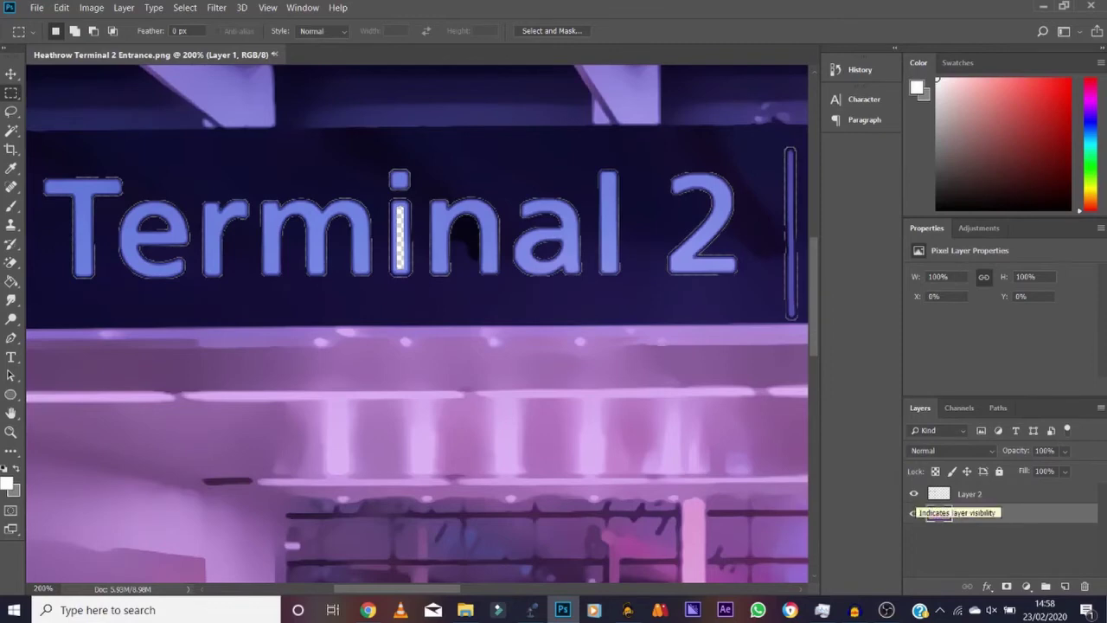
pyautogui.click(913, 493)
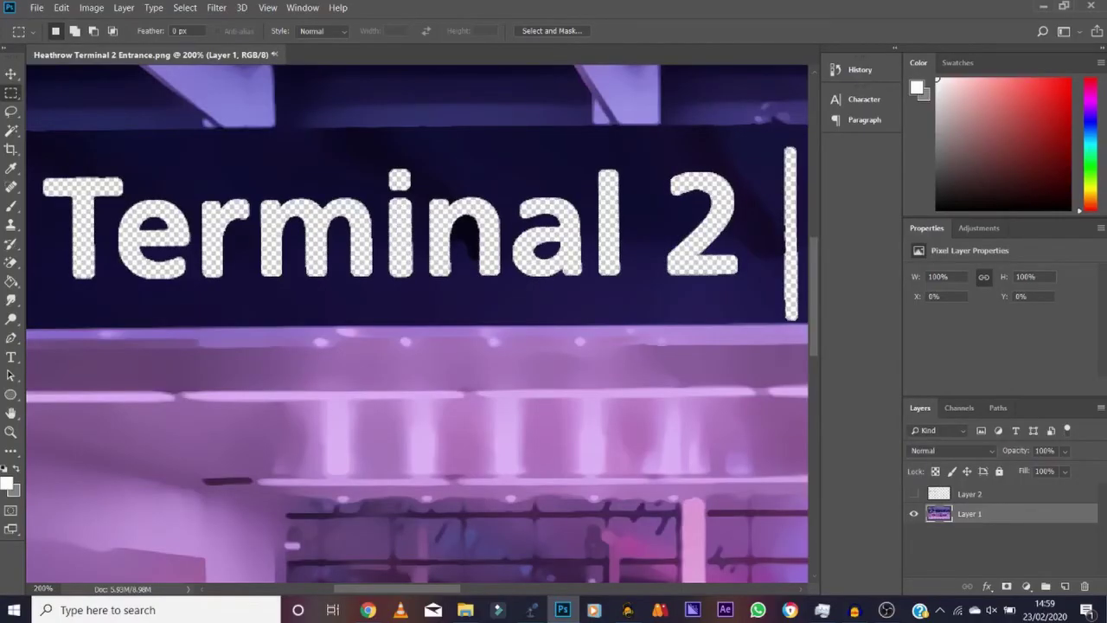
# Step: Show Layer 2 and load its lettering as a selection expanded by 1 pixel
pyautogui.click(914, 493)
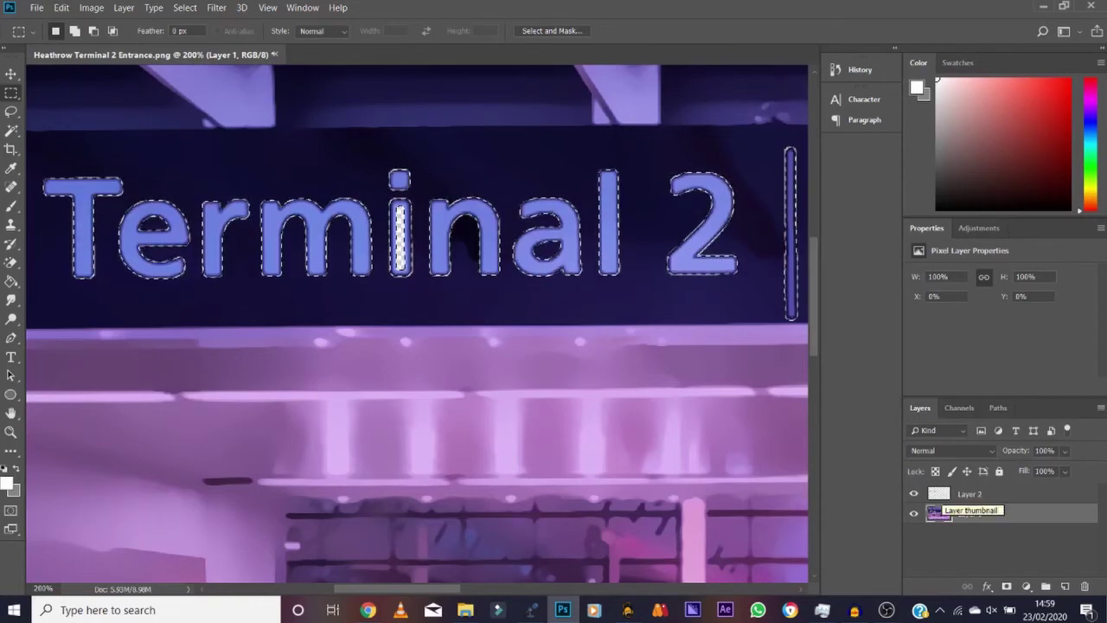
pyautogui.click(970, 493)
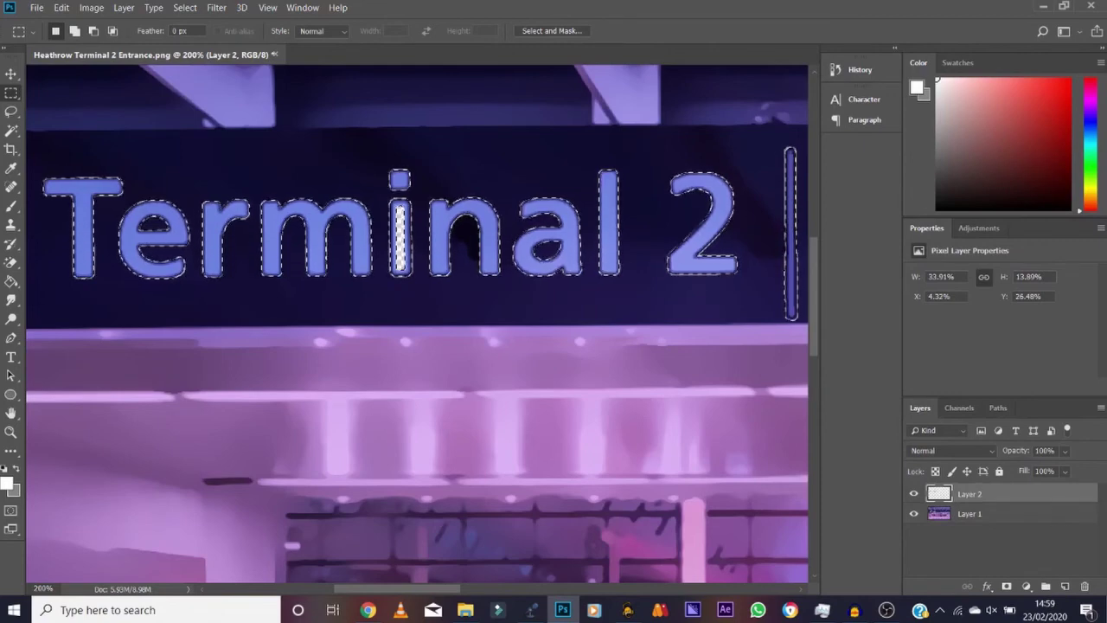
pyautogui.click(184, 8)
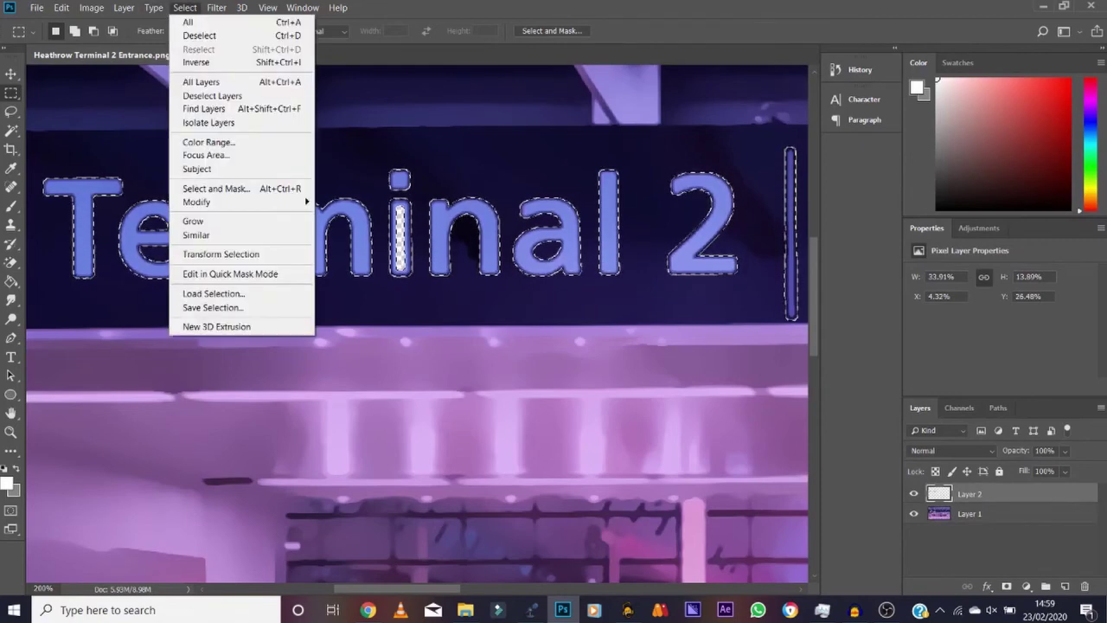
pyautogui.moveTo(242, 202)
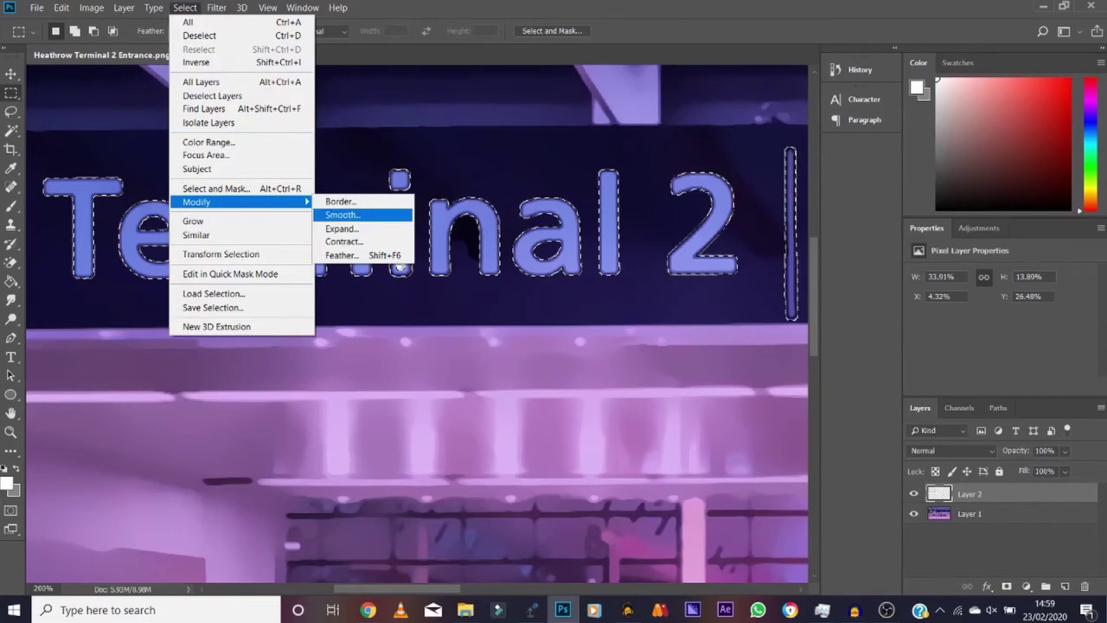
pyautogui.press('Return')
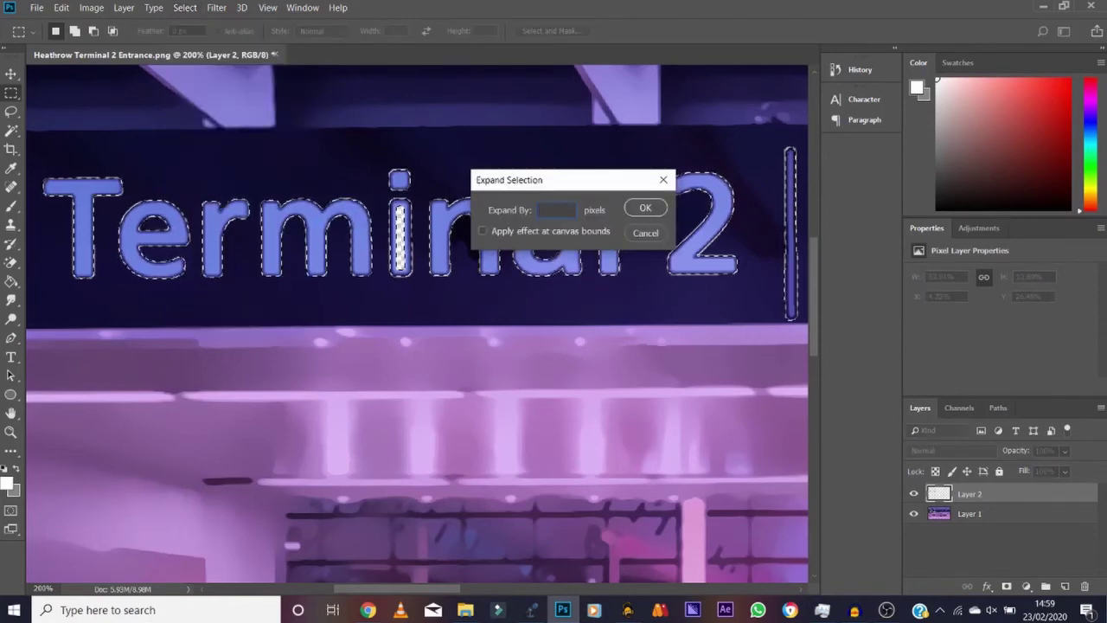
pyautogui.write('1')
pyautogui.press('Return')
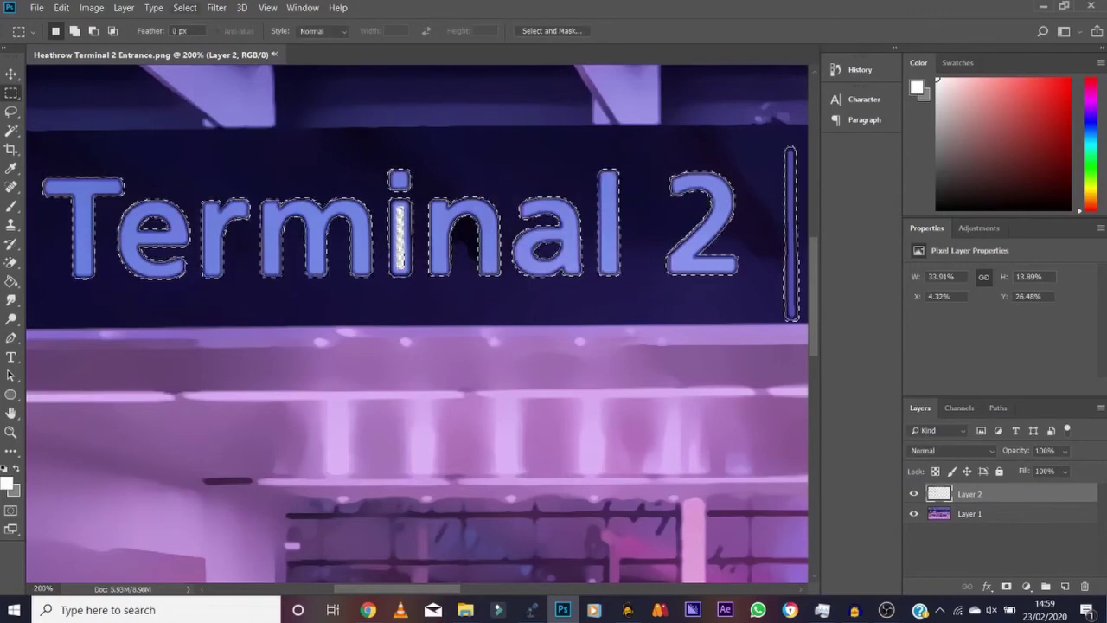
# Step: Expand the lettering and divider selection a second time
pyautogui.click(184, 7)
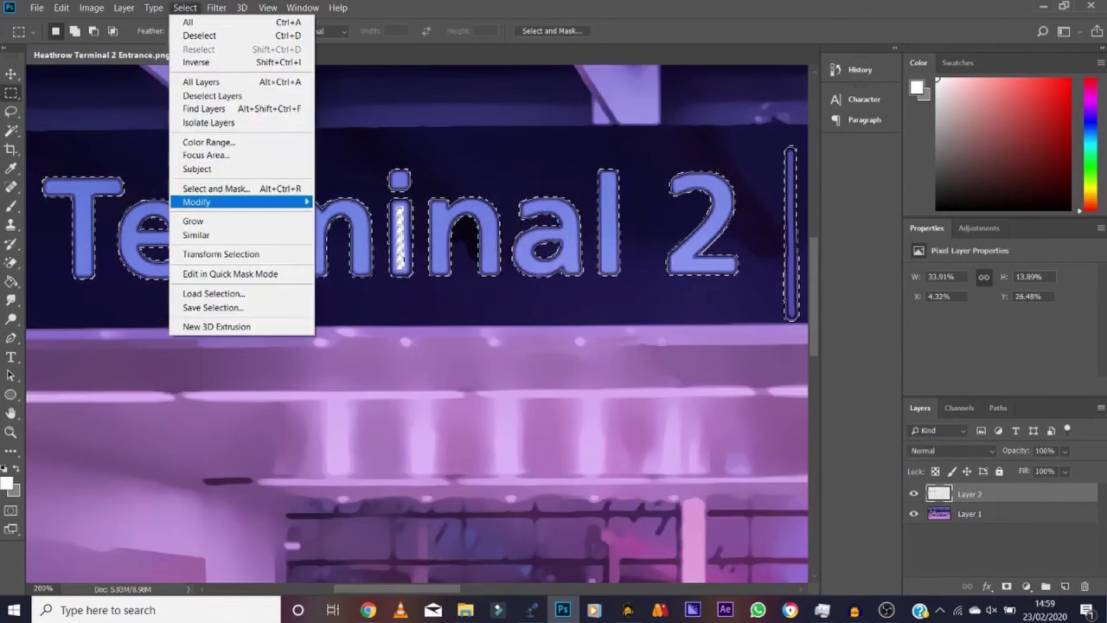
pyautogui.press('Down')
pyautogui.press('Return')
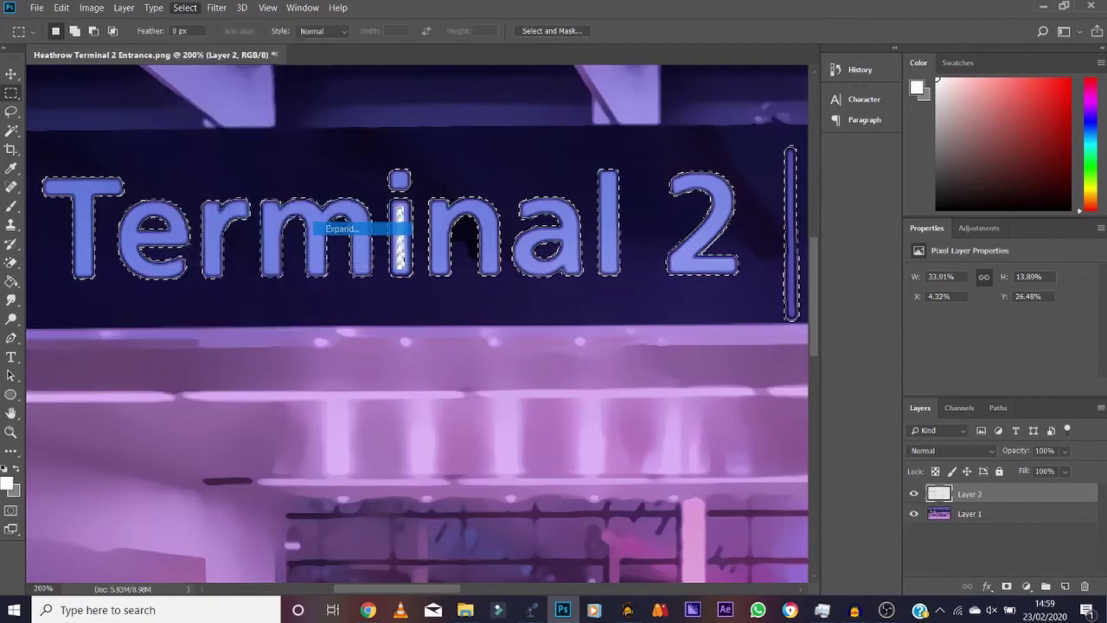
pyautogui.press('Return')
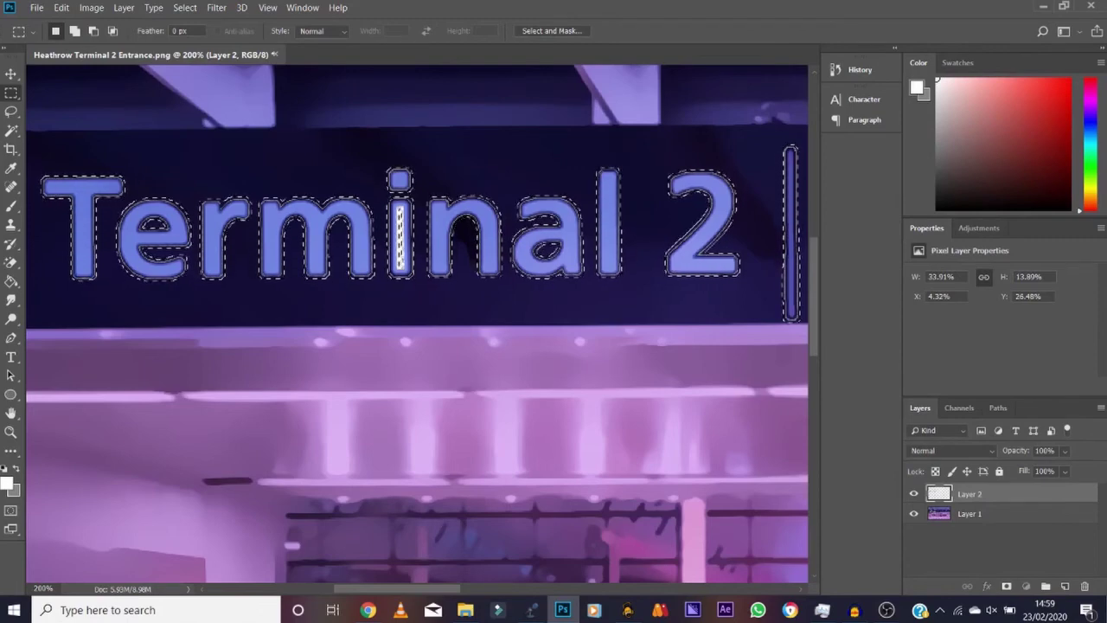
# Step: Fill the expanded selection on Layer 1 with Content-Aware at 100% opacity, then deselect and hide Layer 2
pyautogui.click(970, 514)
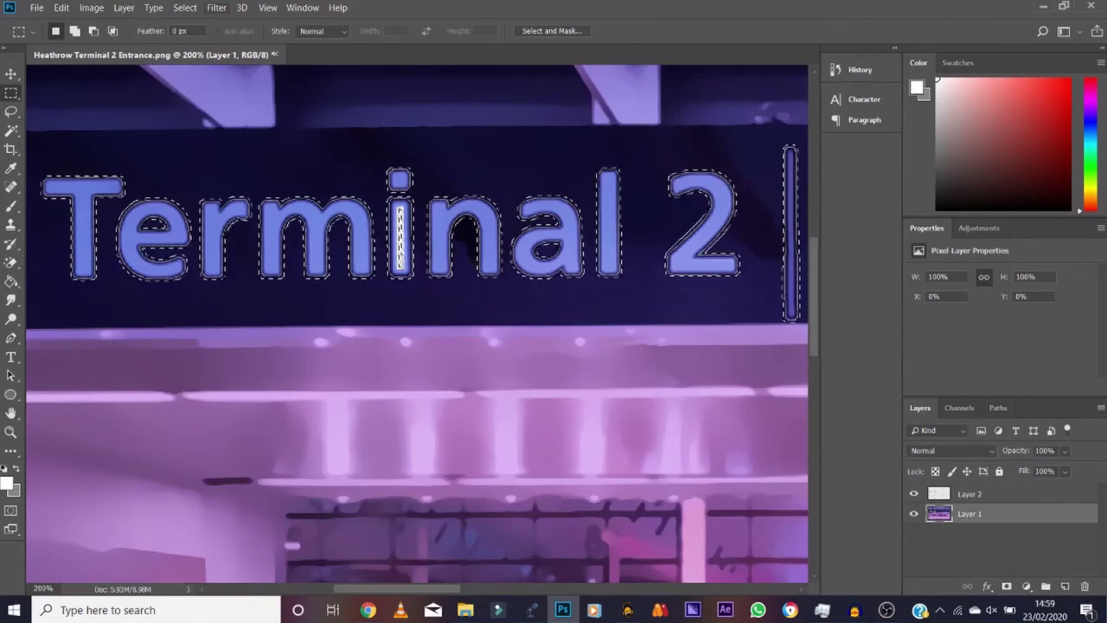
pyautogui.click(60, 8)
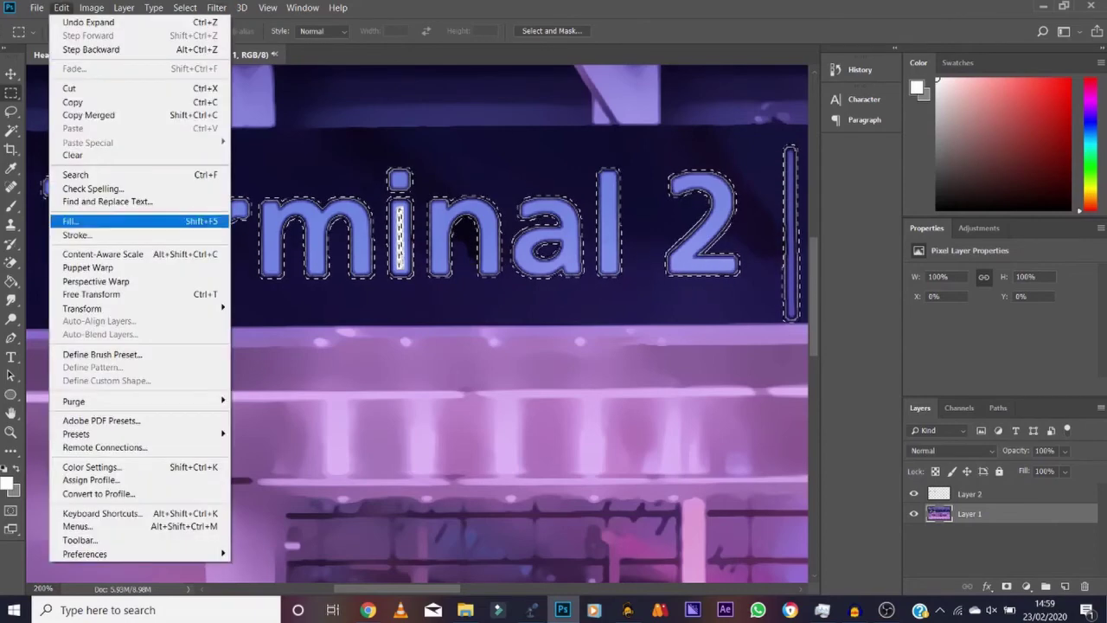
pyautogui.press('Return')
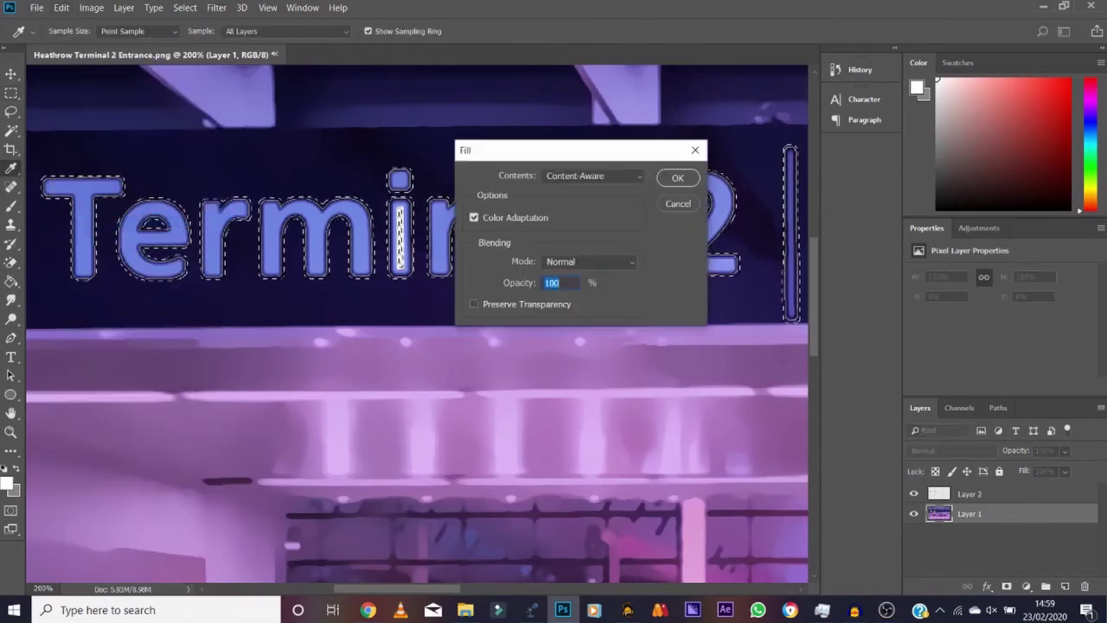
pyautogui.press('Return')
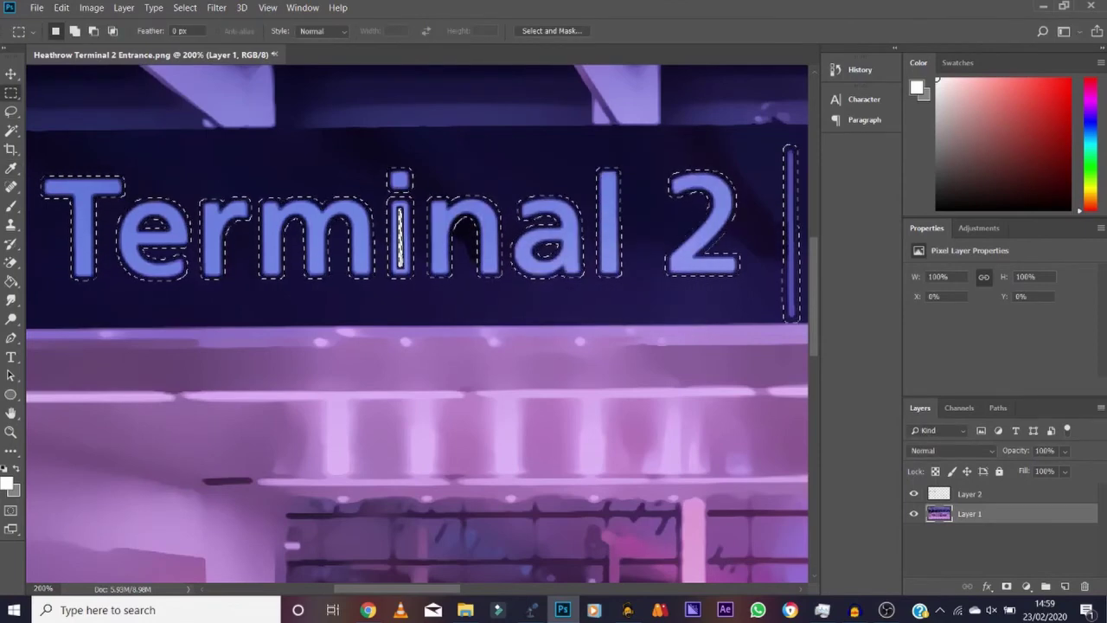
pyautogui.hotkey('ctrl', 'd')
pyautogui.click(913, 493)
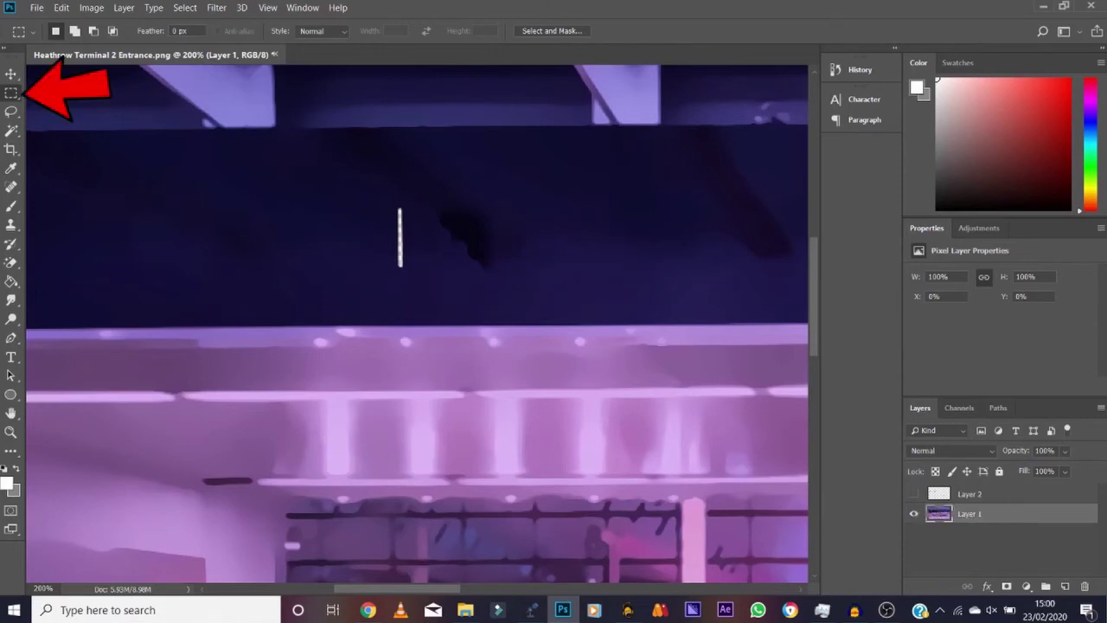
# Step: Select the remaining transparent strip on the sign with a rectangular marquee, fill it to match the dark background, and deselect
pyautogui.moveTo(387, 204)
pyautogui.mouseDown()
pyautogui.moveTo(396, 275)
pyautogui.moveTo(408, 240)
pyautogui.mouseUp()
pyautogui.hotkey('ctrl', 't')
pyautogui.press('Return')
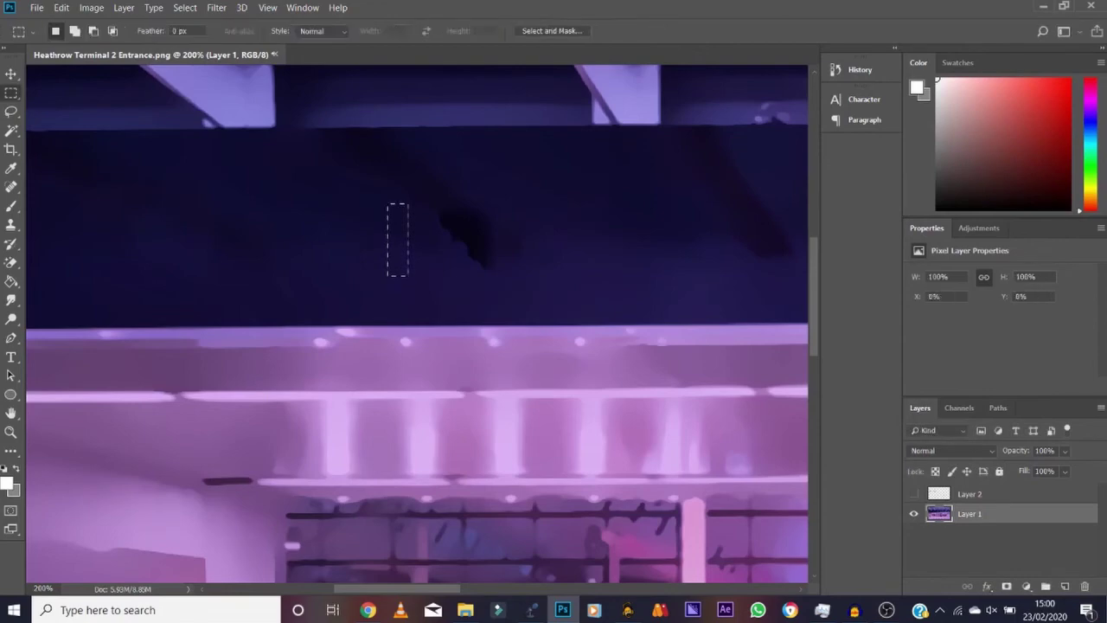
pyautogui.hotkey('ctrl', 'd')
pyautogui.hotkey('ctrl', '-')
pyautogui.hotkey('ctrl', '-')
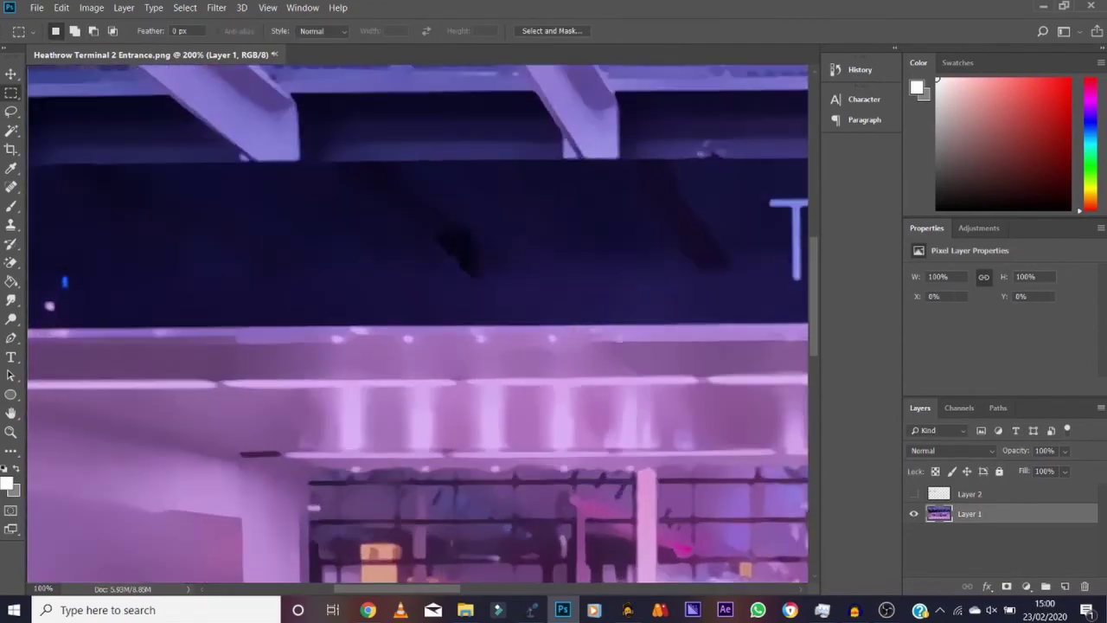